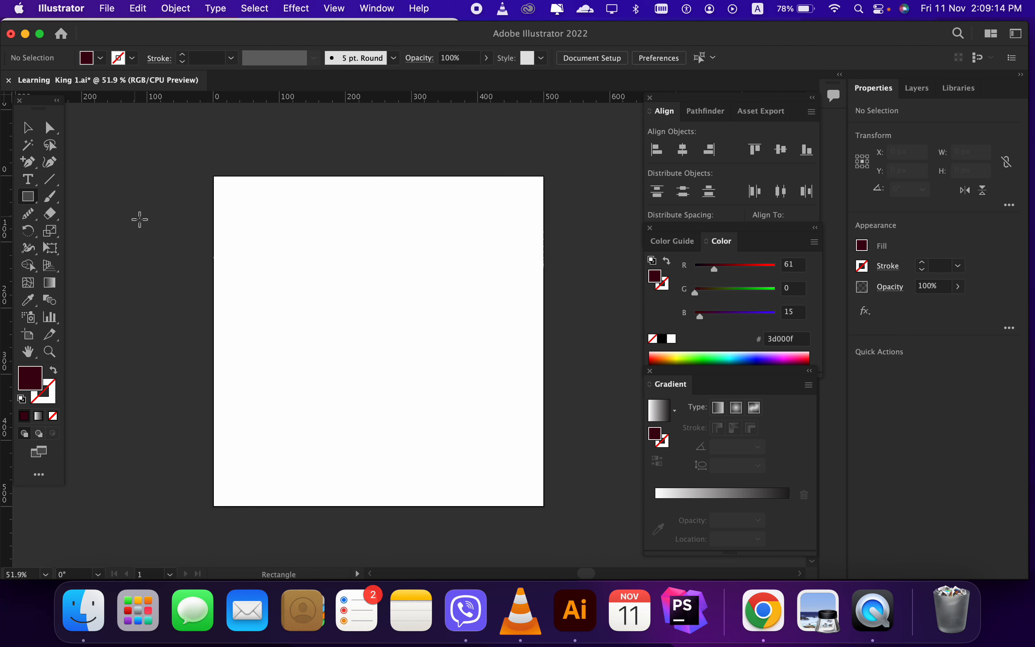
Create a 30 px wide and 150 px high rectangle near the middle of the artboard
click(326, 302)
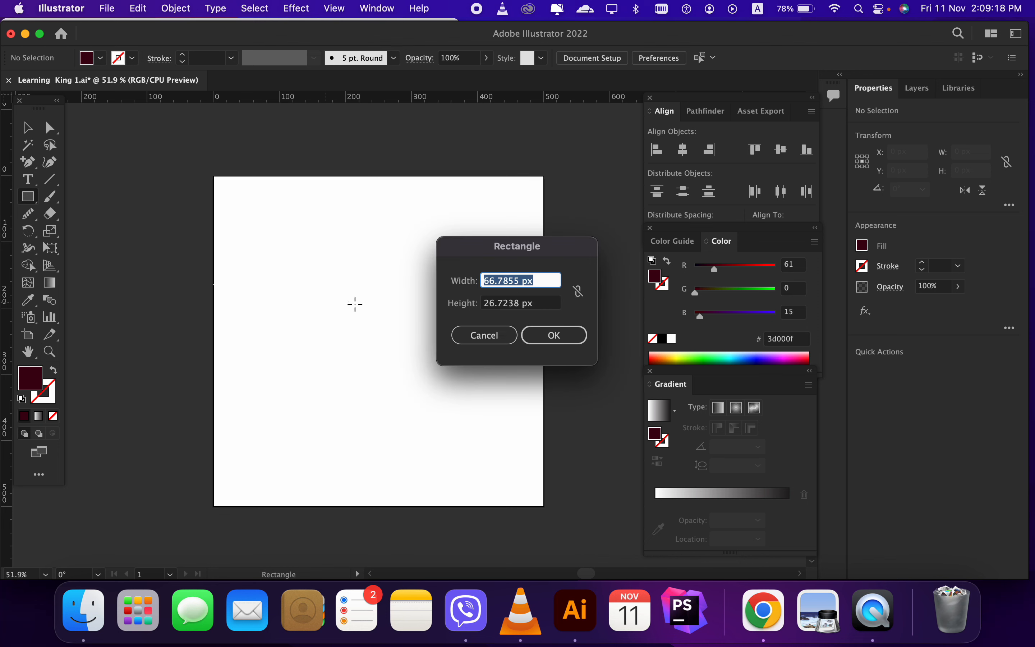
text(30)
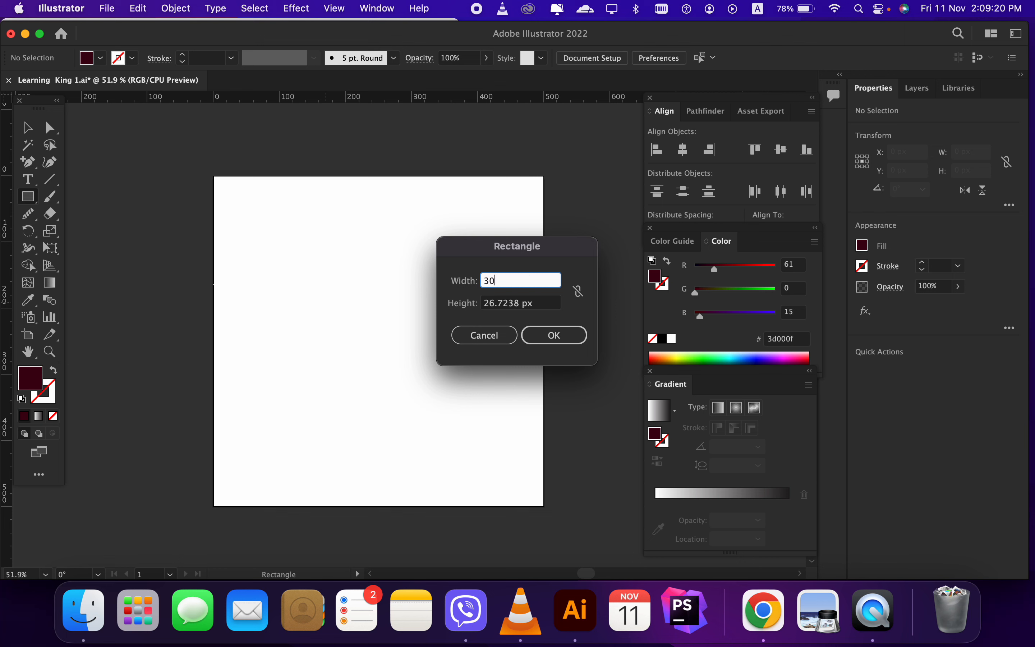
double_click(495, 305)
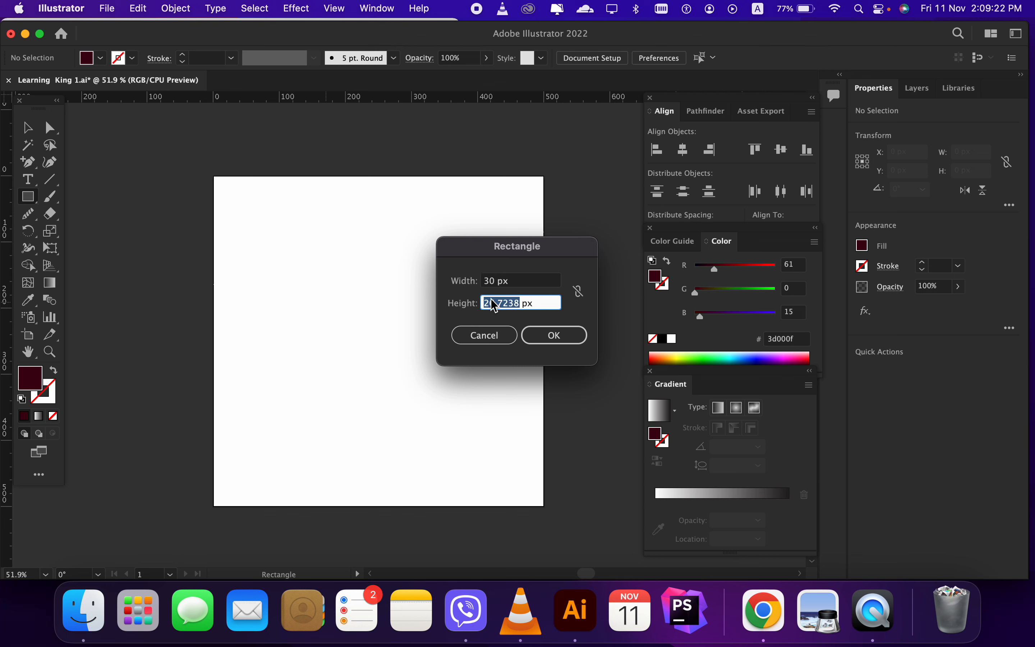
text(150)
click(557, 333)
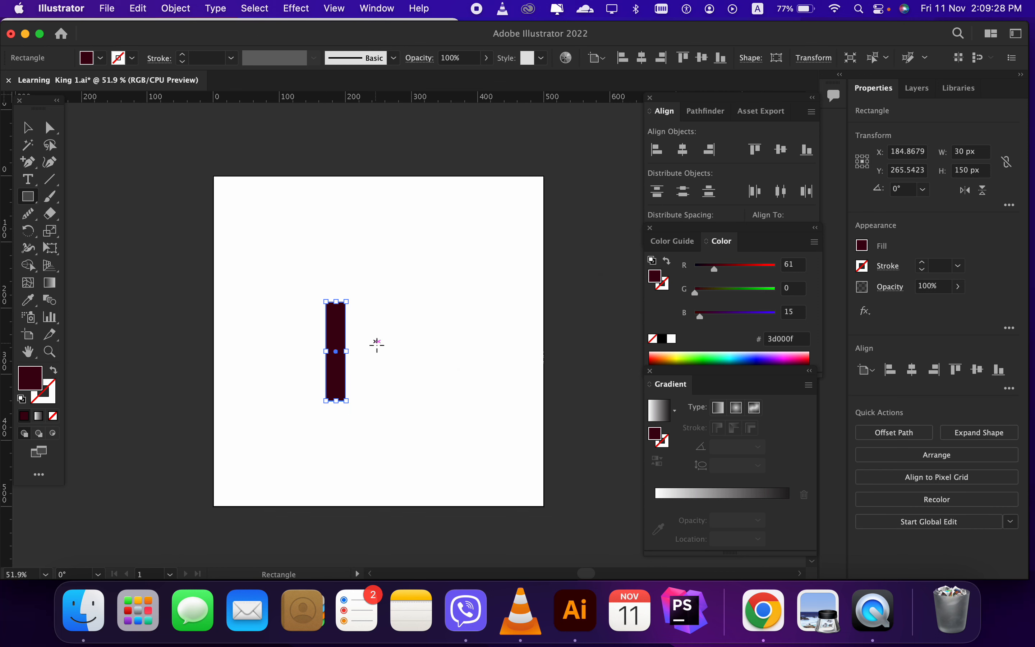
Swap the rectangle's fill and stroke colours and set the outline weight to 5 pt
click(54, 370)
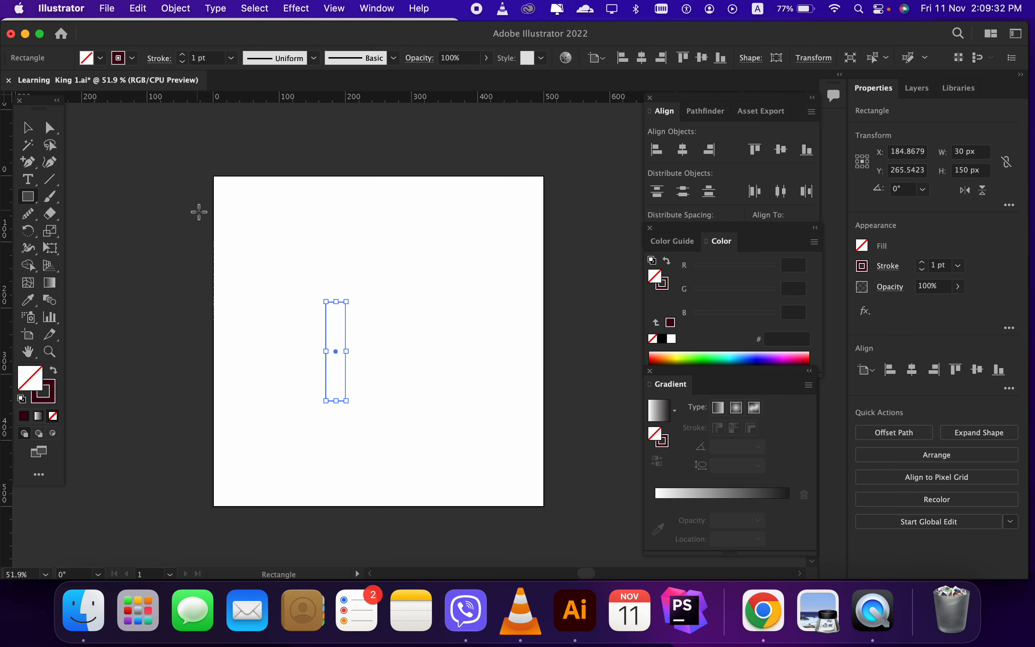
click(183, 55)
click(183, 56)
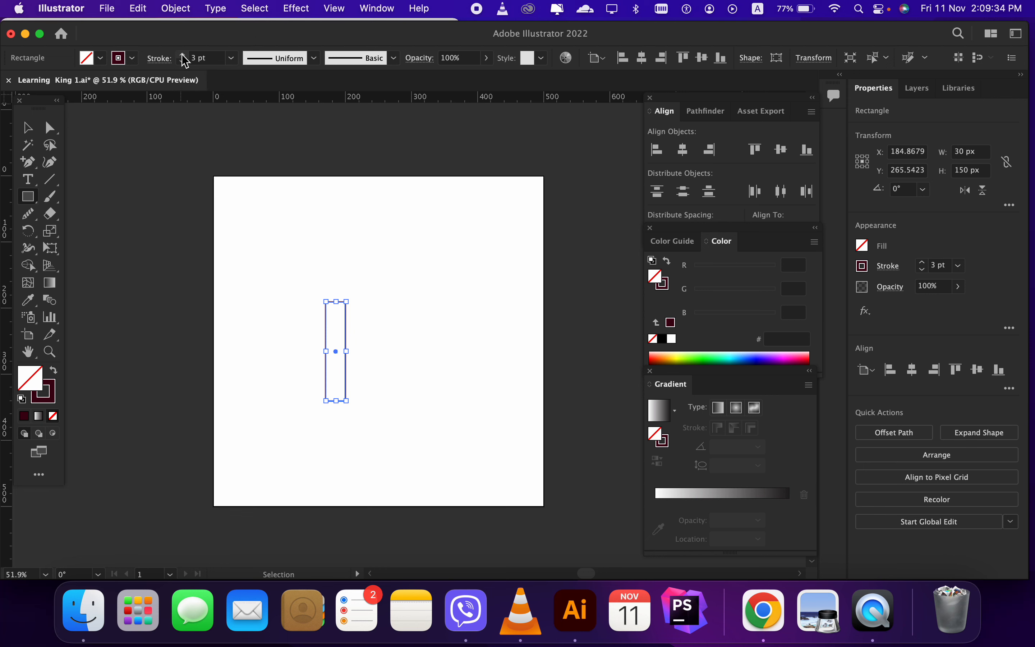
click(183, 56)
click(183, 56)
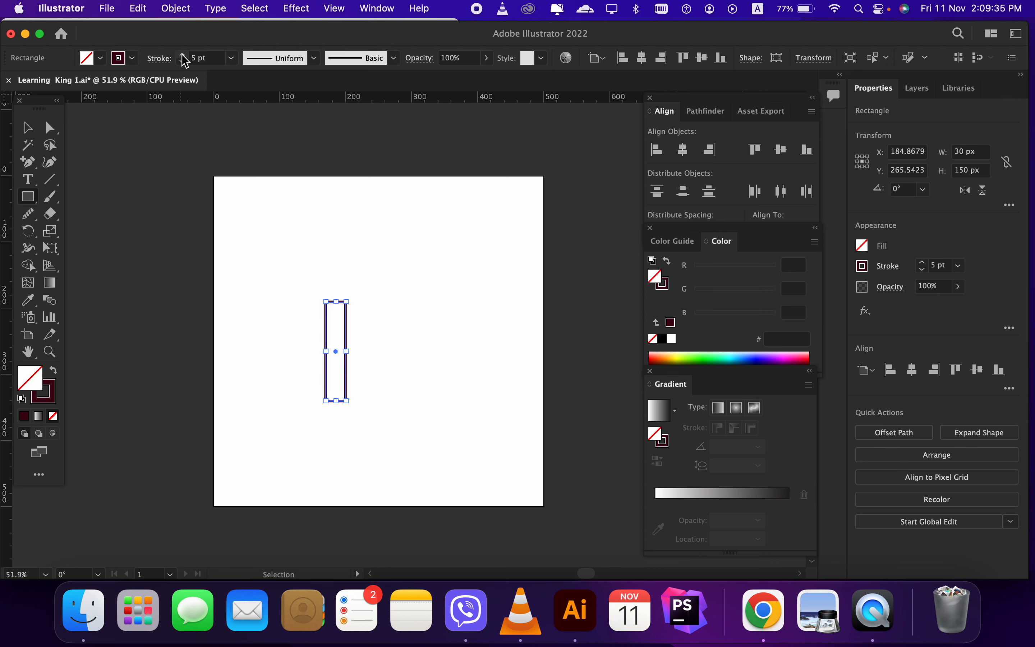
click(28, 128)
click(322, 269)
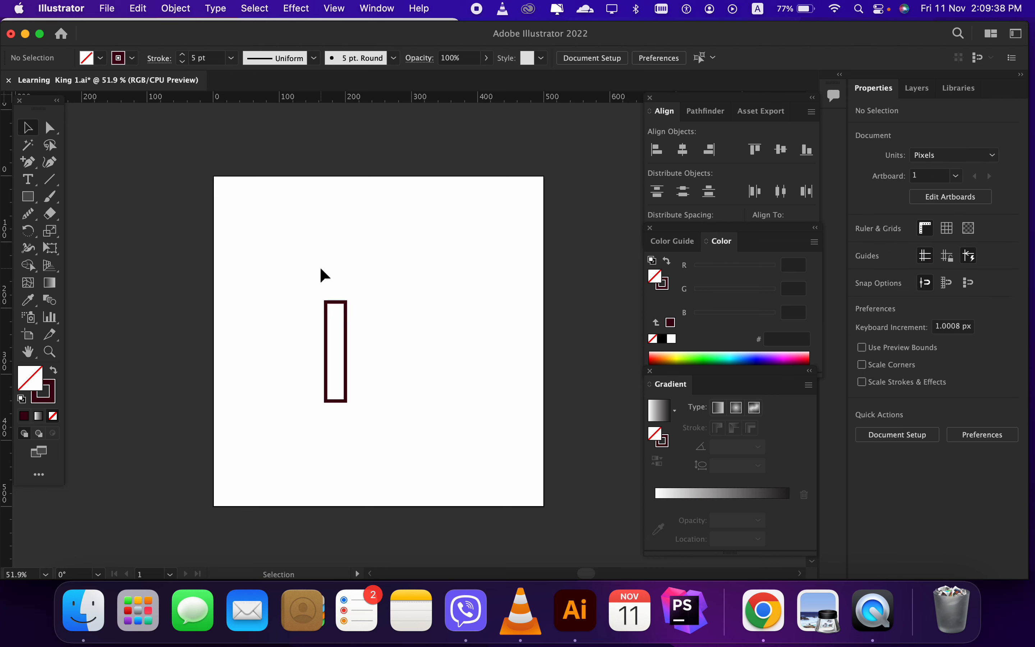
Round the vertical rectangle's top-right and bottom-left corners to the maximum radius, keeping the other two corners sharp
scroll(351, 361, up, 2)
mouse_move(345, 353)
mouse_down()
mouse_move(342, 328)
mouse_move(362, 331)
mouse_up()
click(364, 333)
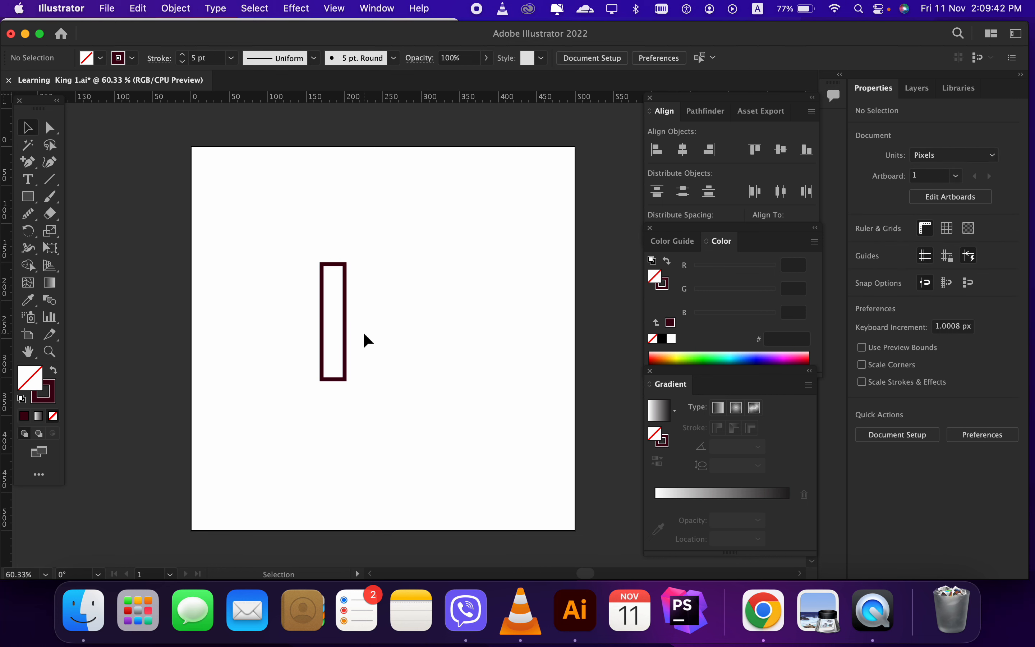
click(346, 317)
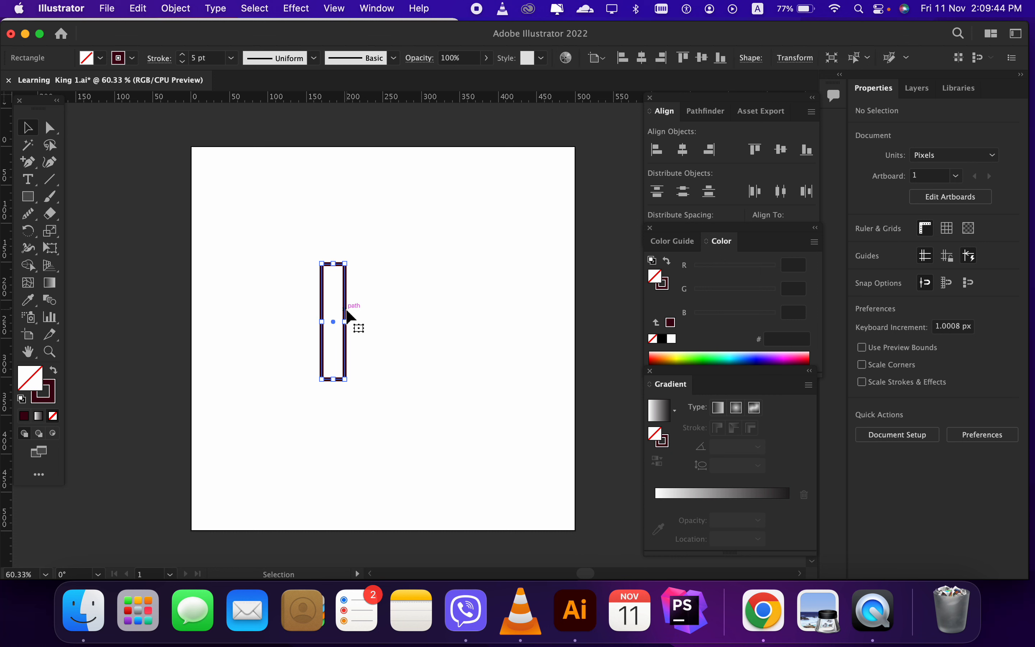
scroll(347, 312, up, 5)
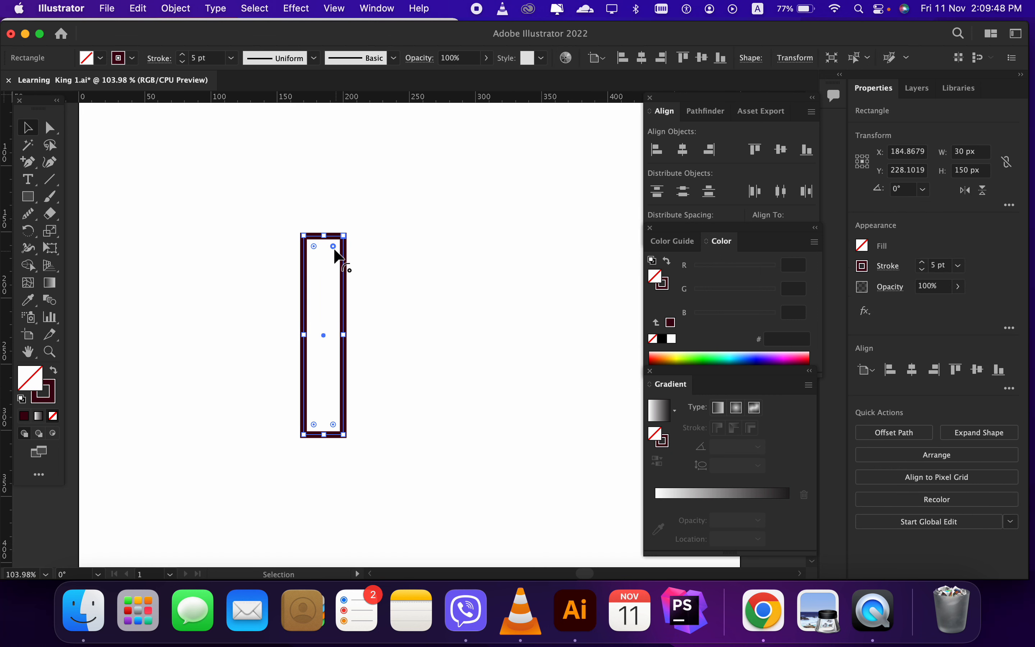
drag(333, 248, 287, 284)
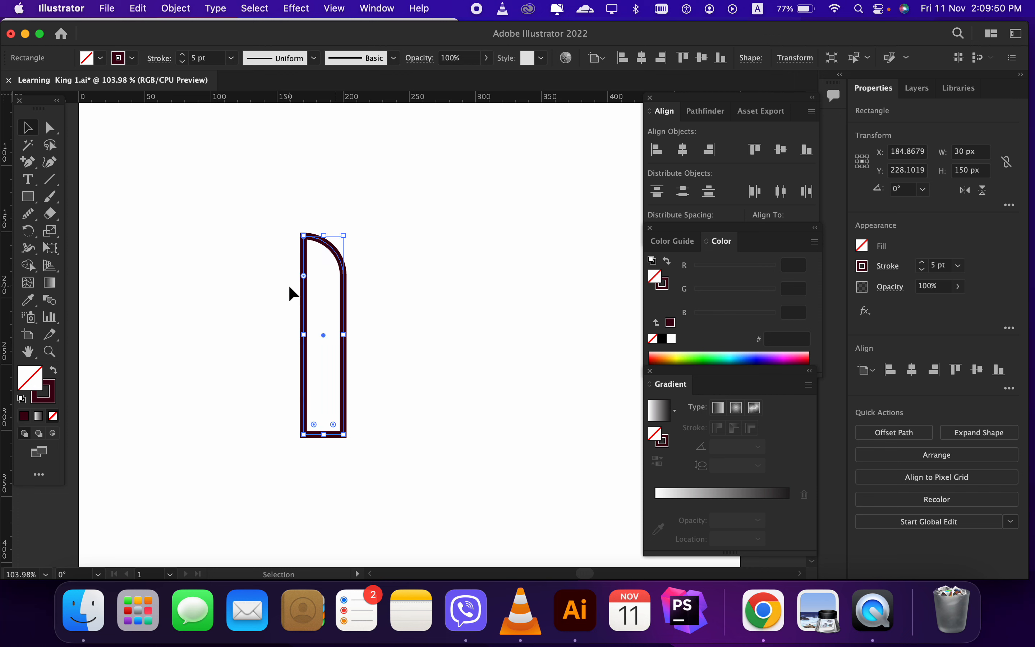
click(288, 284)
click(301, 366)
drag(313, 424, 363, 376)
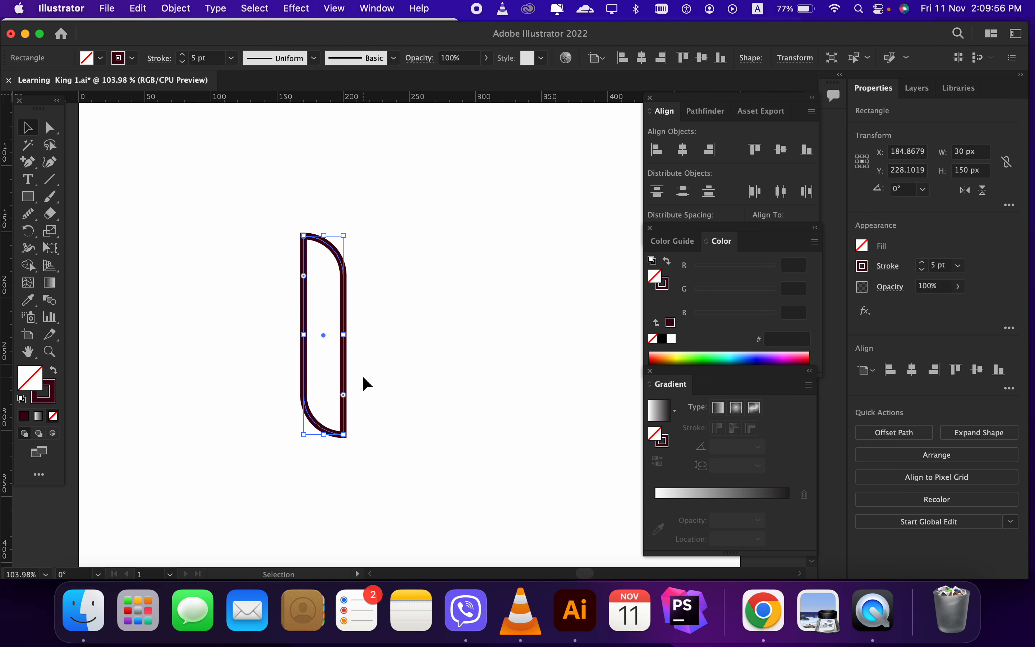
click(363, 377)
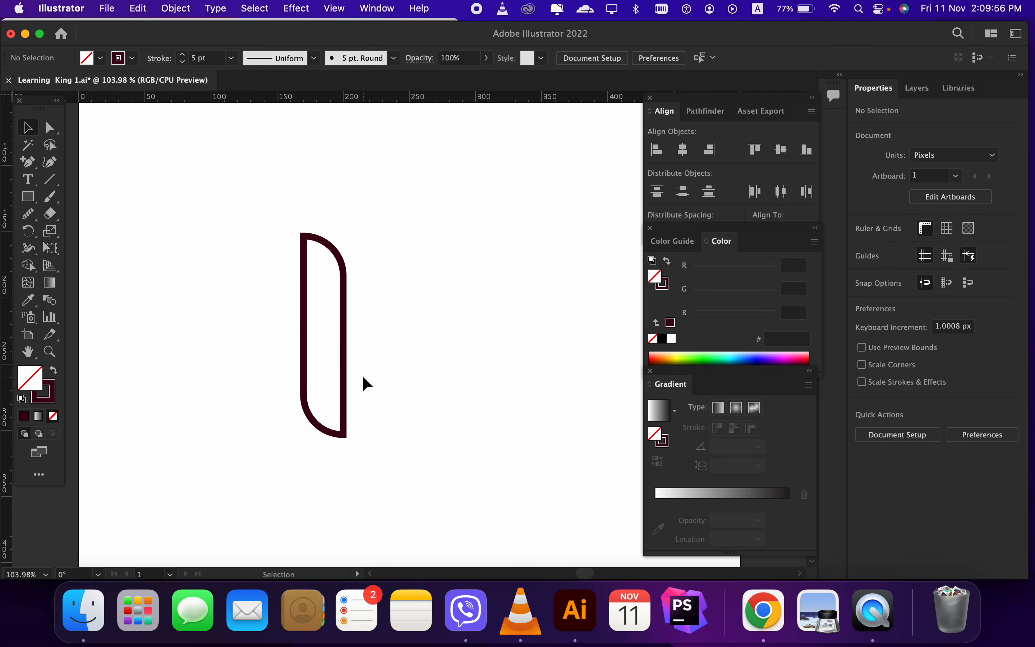
Create a second rectangle, 100 px wide and 30 px high, beside the lower end of the vertical shape
click(28, 197)
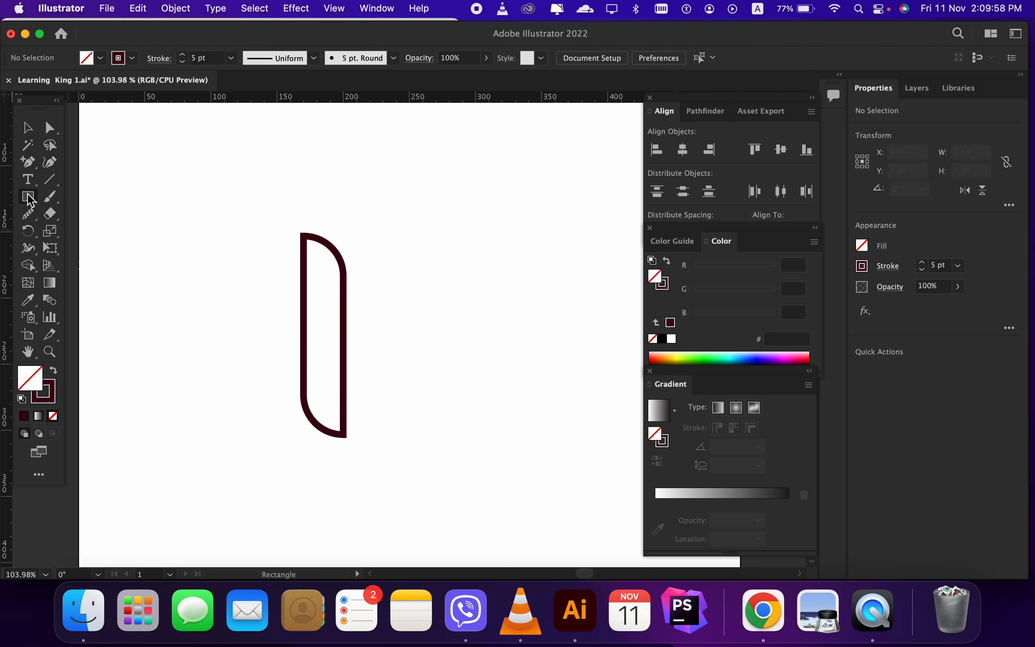
click(361, 408)
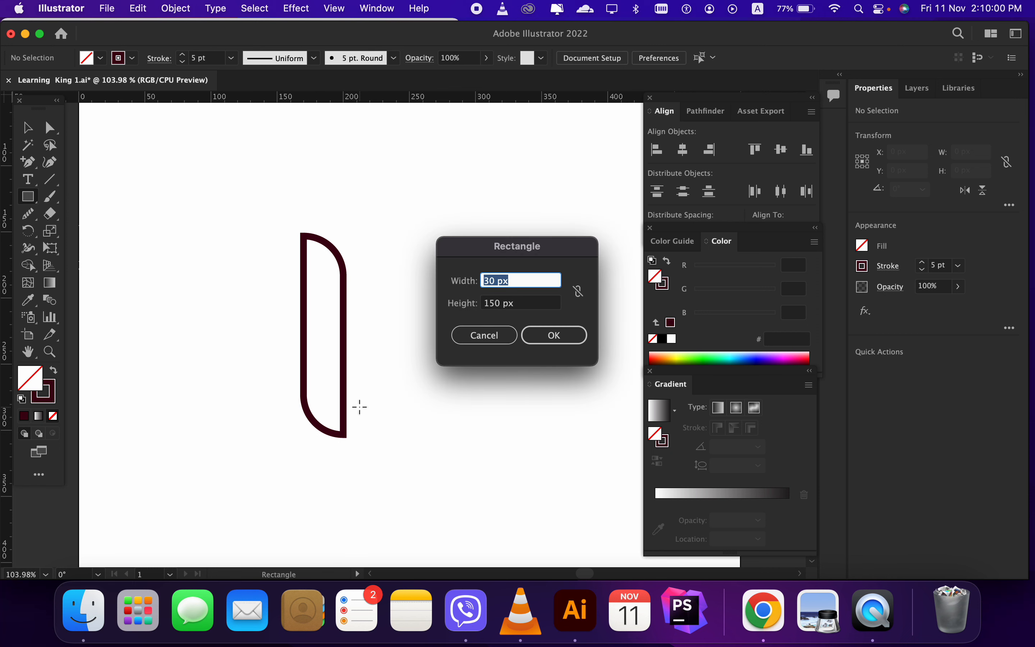
double_click(487, 281)
text(1)
double_click(490, 303)
text(3)
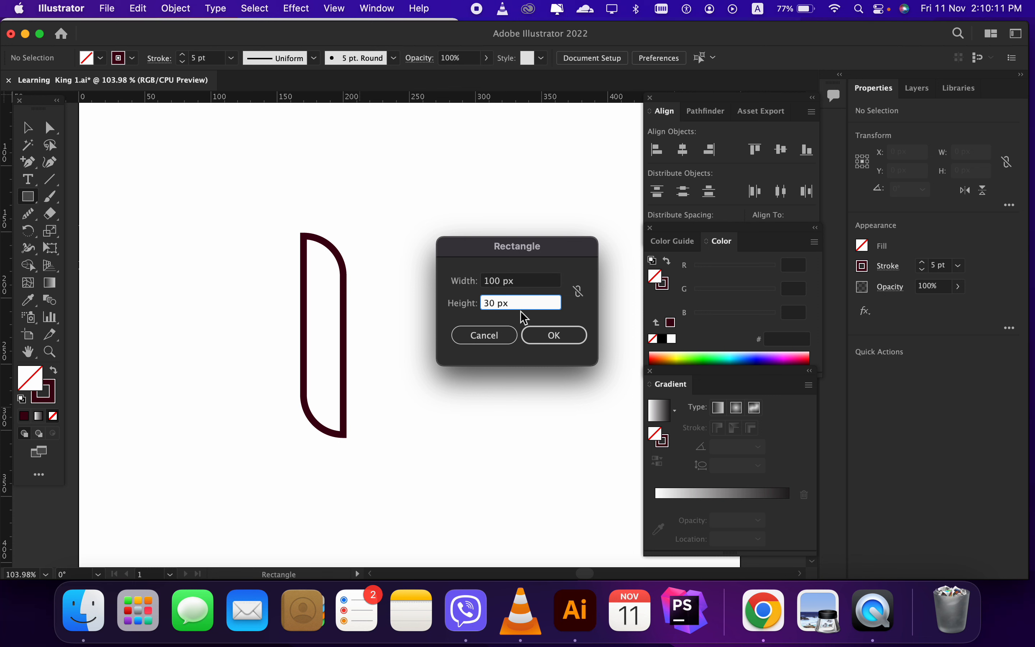
click(554, 336)
key(v)
click(426, 389)
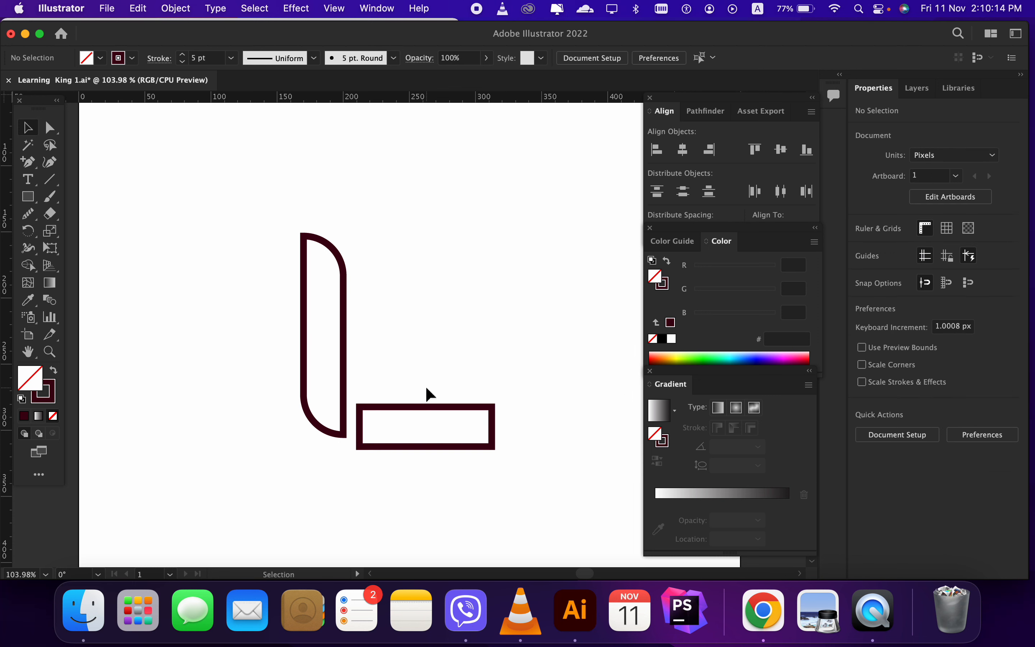
Join the horizontal rectangle to the vertical shape's bottom-right corner and fully round its top-right and bottom-left corners
drag(419, 410, 430, 434)
click(412, 410)
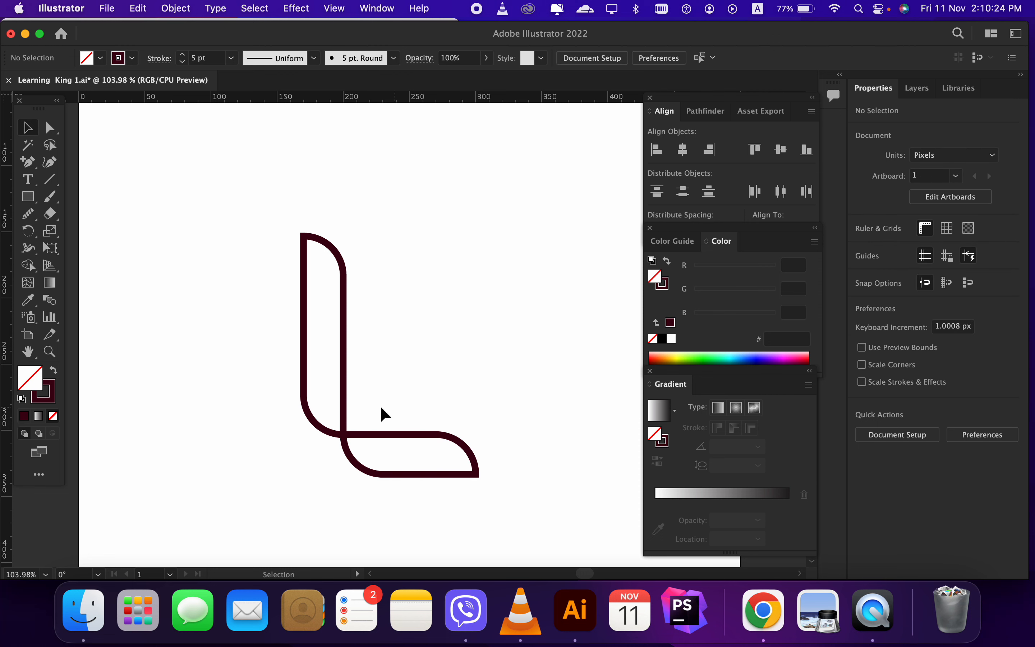
Expand both outlined shapes so that their strokes become filled paths
drag(328, 417, 381, 454)
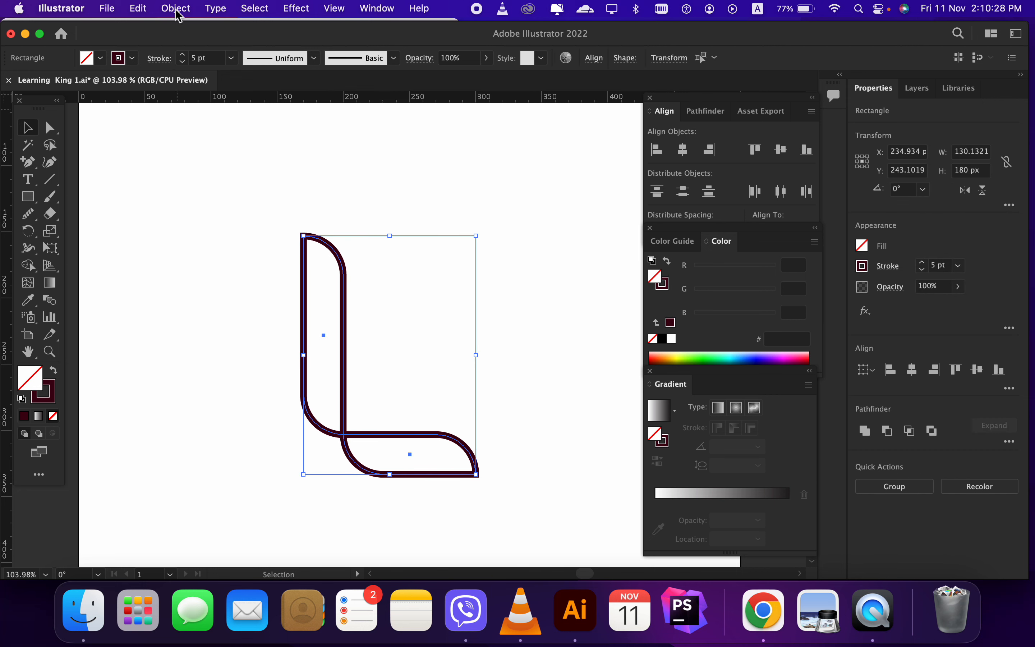
click(176, 9)
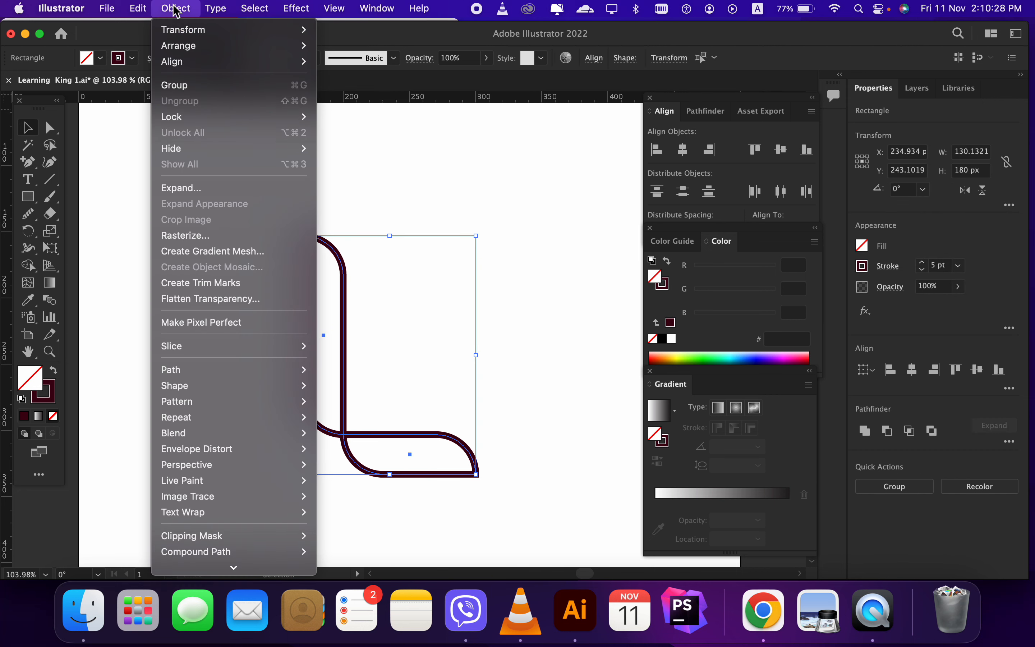
click(196, 189)
click(547, 387)
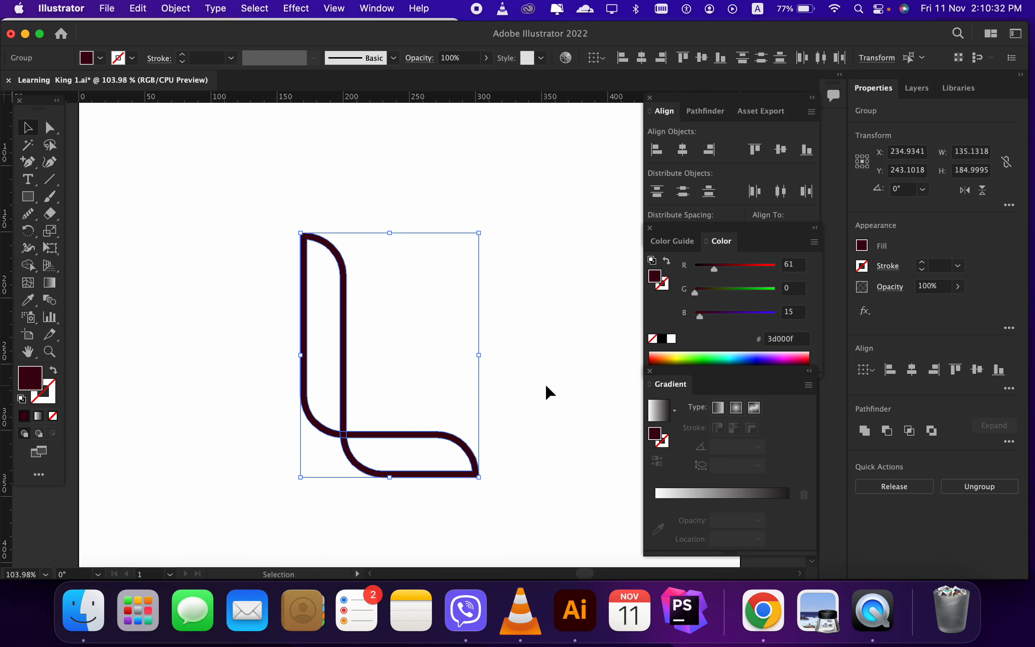
click(404, 381)
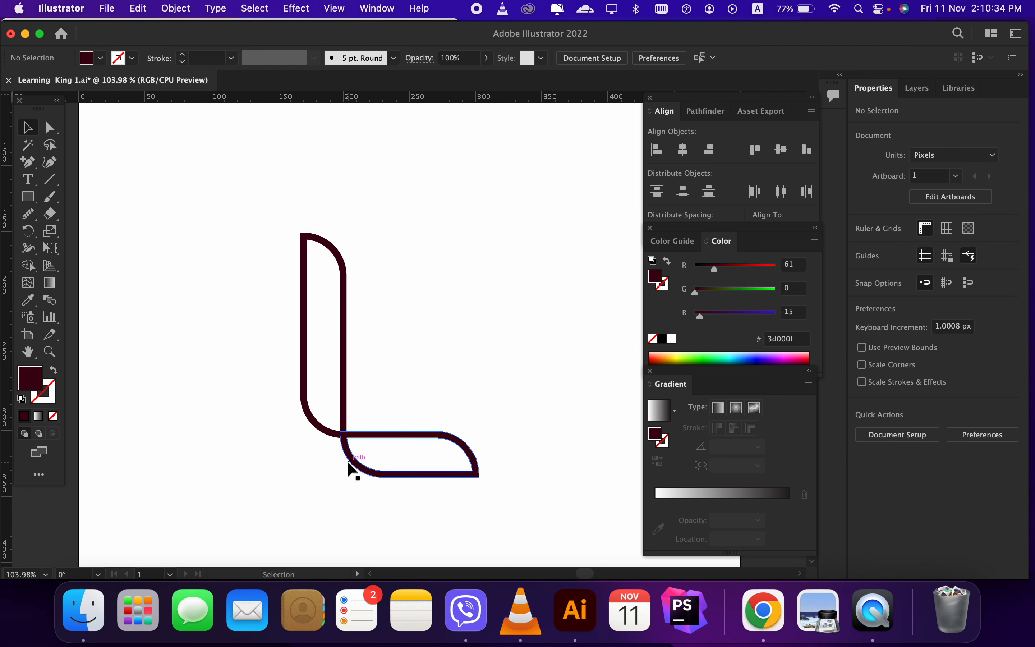
Move the horizontal shape slightly so its outline lines up with the vertical bar at the junction
scroll(274, 469, up, 3)
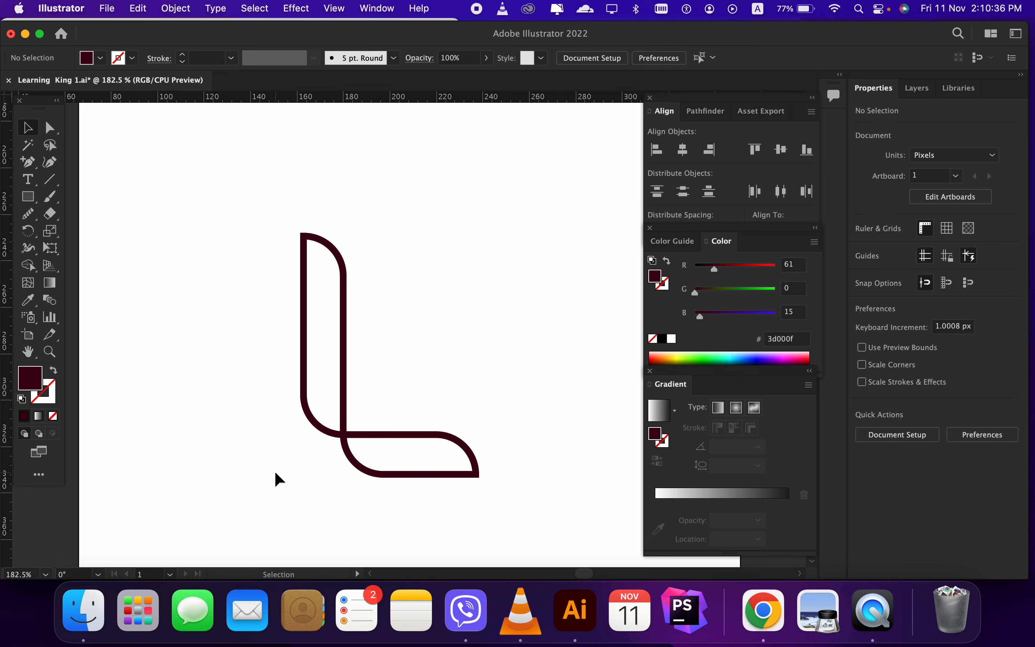
scroll(274, 470, up, 2)
scroll(395, 436, up, 3)
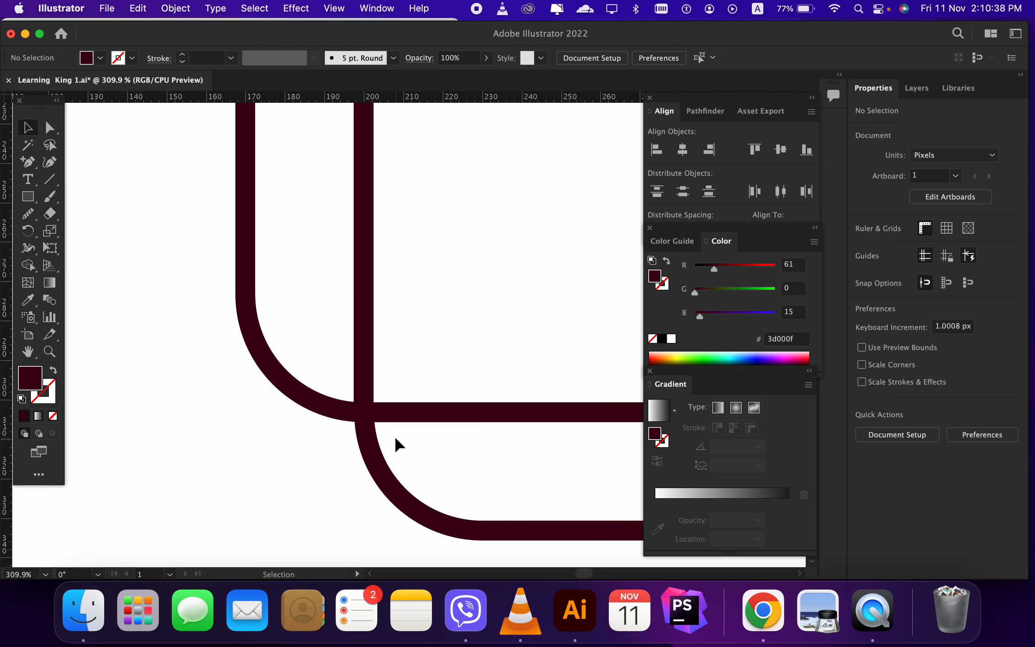
click(392, 427)
scroll(392, 431, up, 3)
scroll(391, 431, up, 3)
click(399, 435)
drag(409, 403, 405, 402)
drag(307, 336, 410, 432)
Fine-tune the horizontal shape's position so the edges of the two outlines coincide more closely where they cross
scroll(368, 422, up, 5)
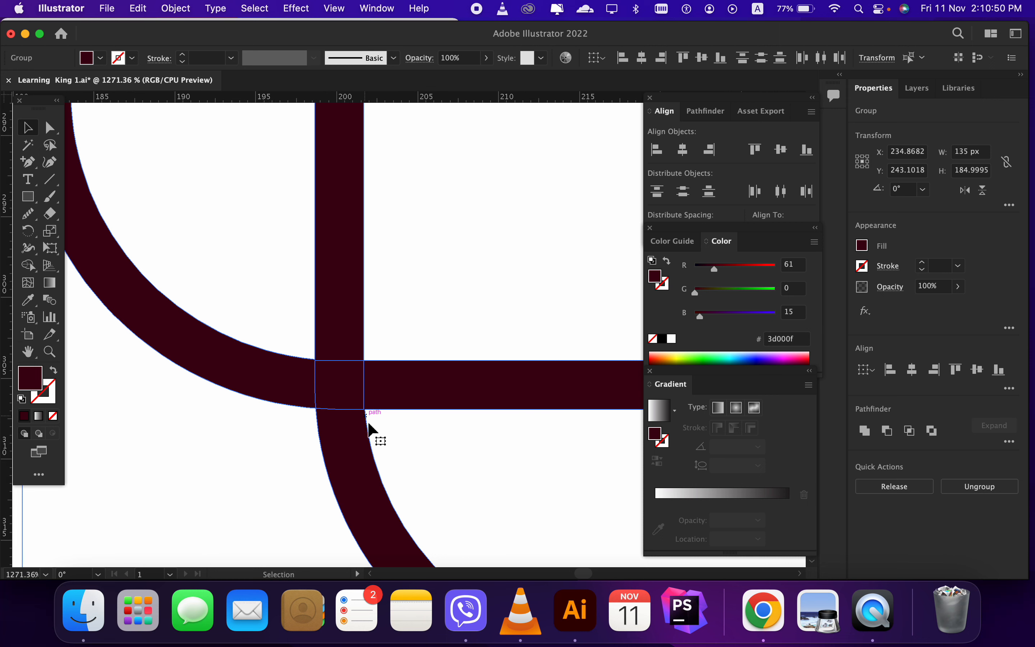
click(403, 416)
drag(418, 389, 415, 392)
drag(274, 295, 423, 428)
click(423, 429)
Duplicate the complete L shape, placing the copy about 20 px to the left of and below the original
scroll(422, 427, down, 8)
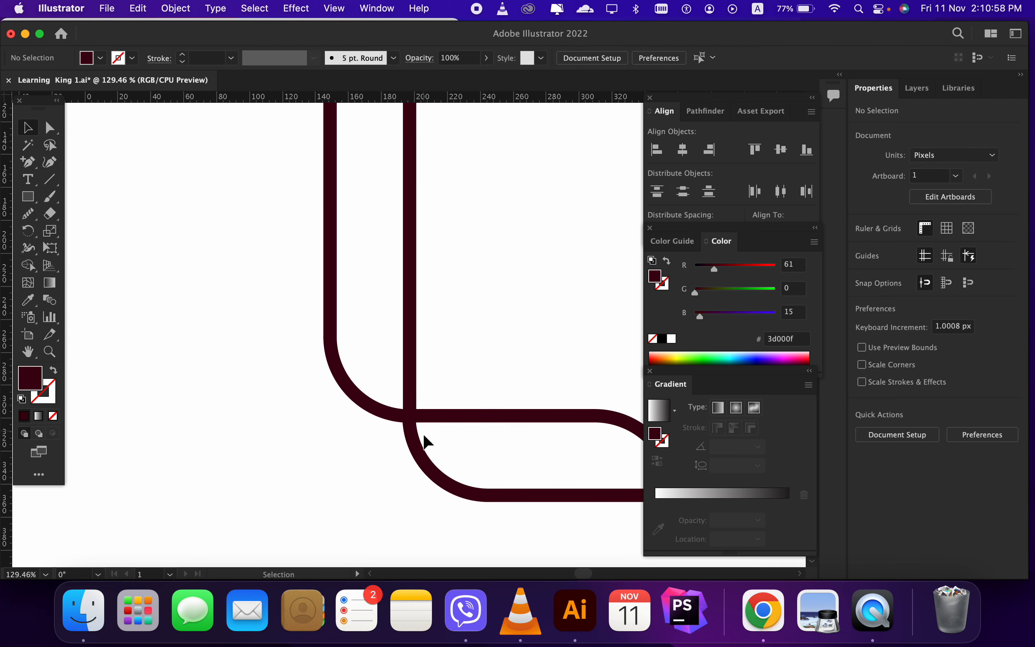
scroll(423, 432, down, 3)
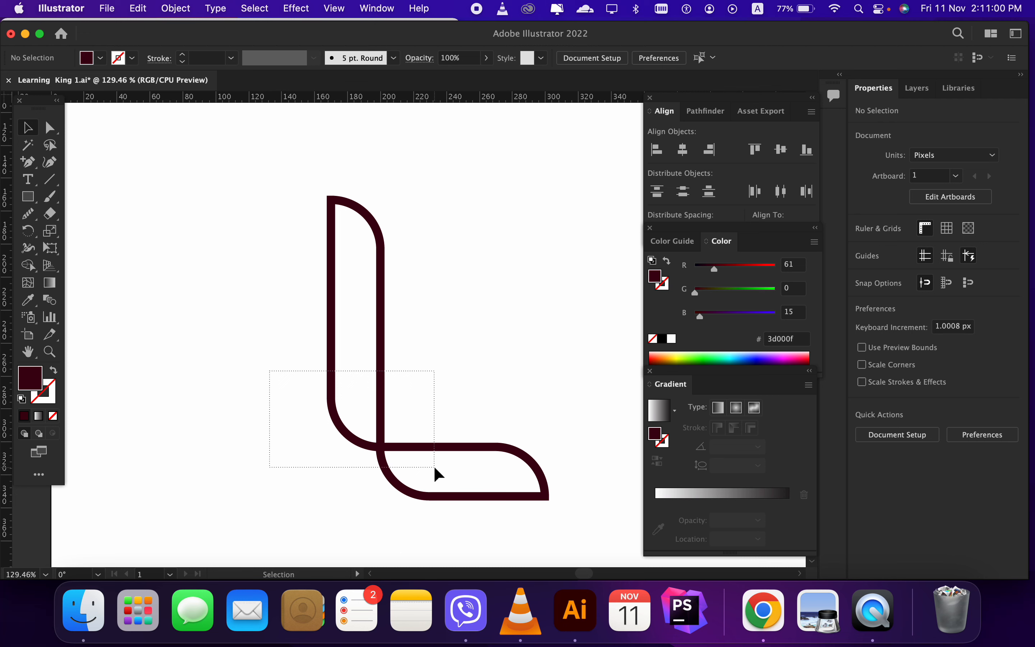
drag(434, 466, 434, 465)
scroll(433, 465, down, 2)
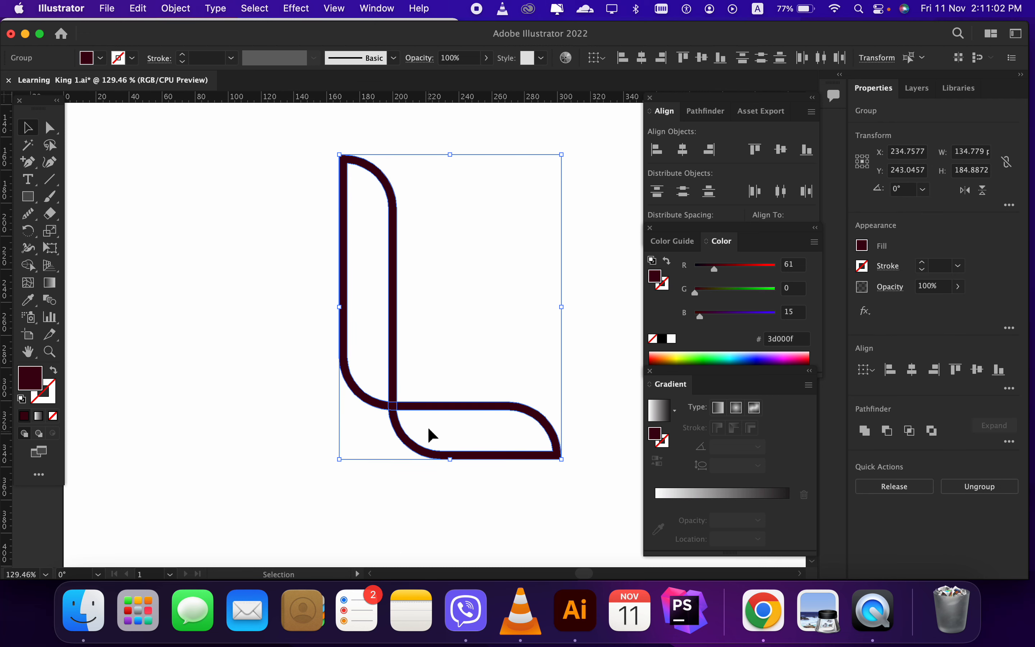
drag(425, 406, 391, 440)
click(427, 343)
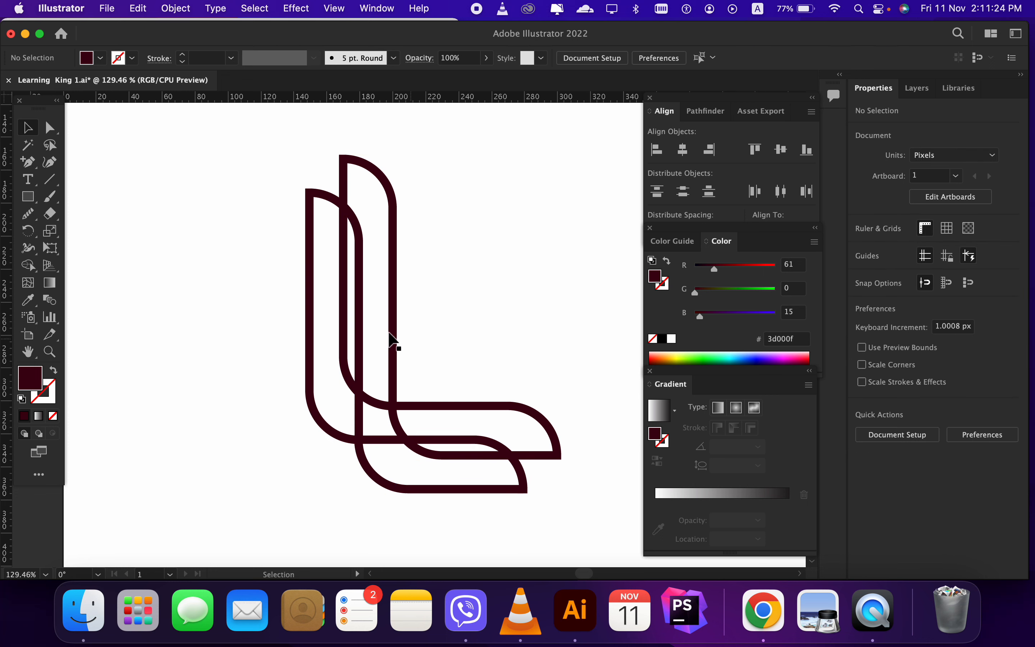
Select both L outlines and use Shape Builder to erase the copy's edge running through the original's vertical bar
drag(321, 279, 492, 490)
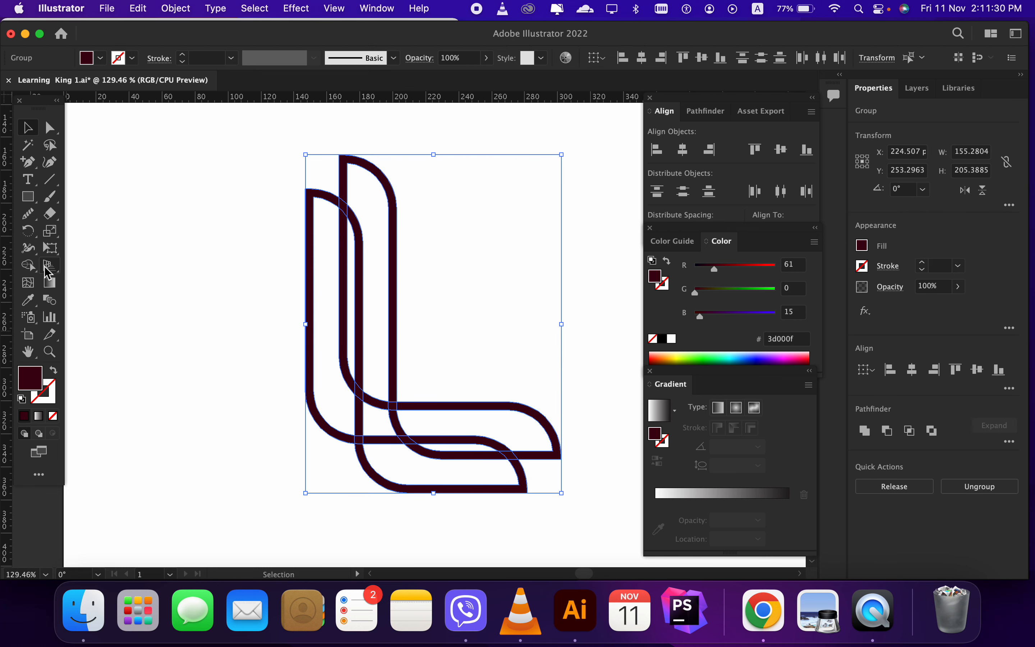
click(32, 268)
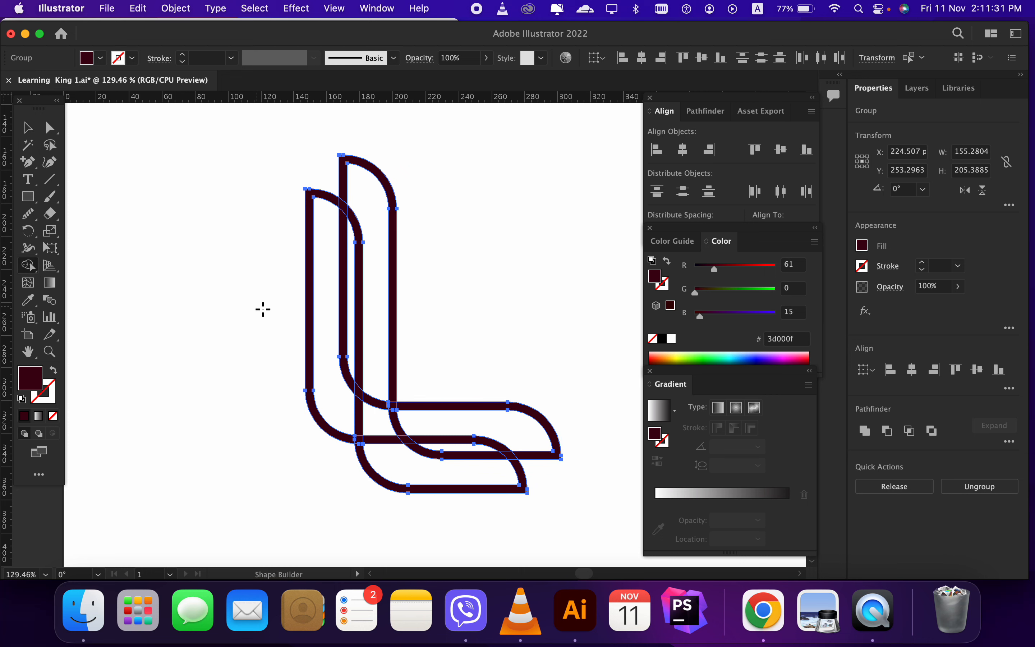
click(371, 321)
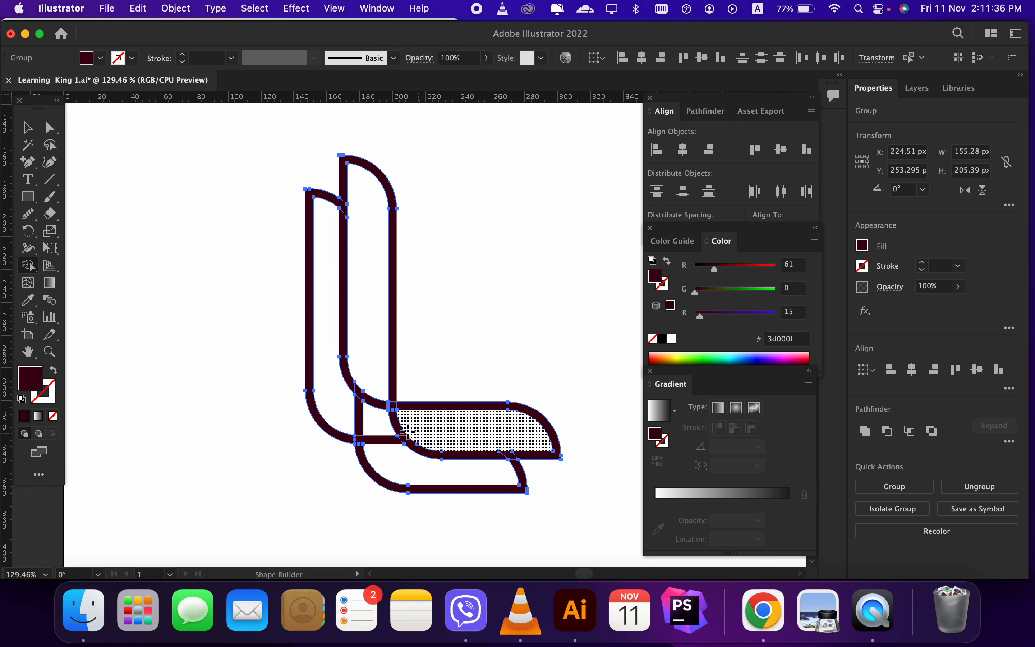
Erase the crossing segments at the L junction with Shape Builder so the copy's vertical bar flows into the original's horizontal bar
alt+click(466, 439)
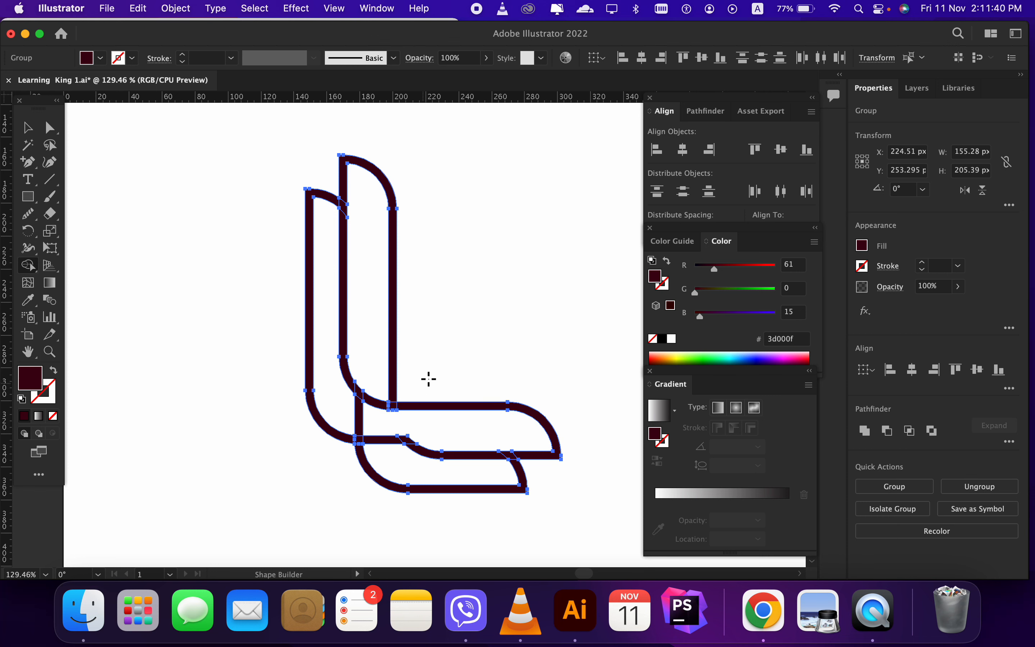
key(super+z)
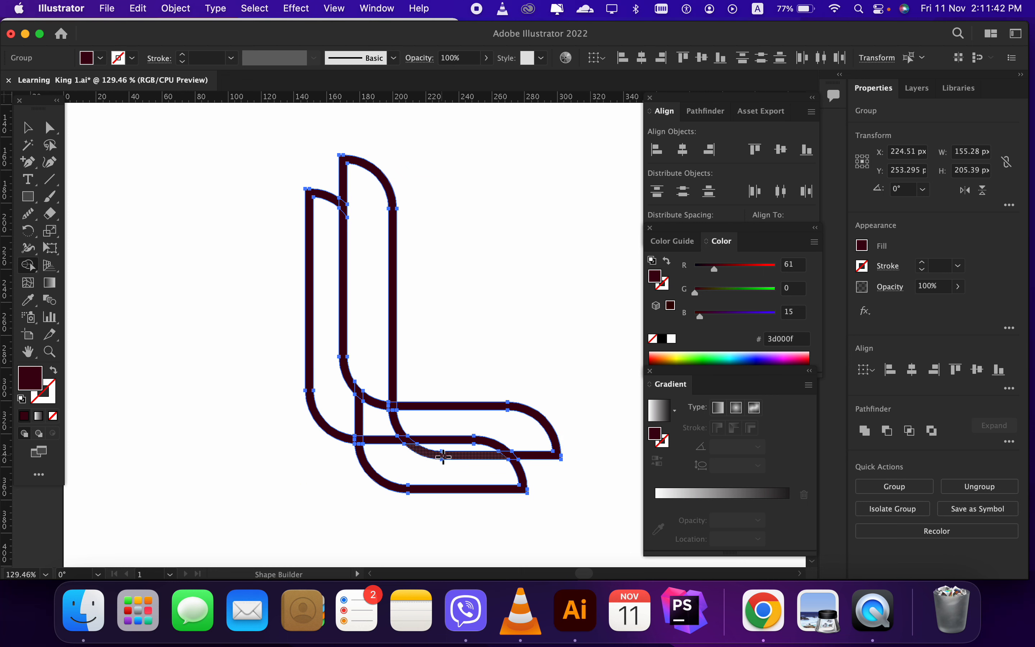
alt+click(426, 460)
alt+click(394, 425)
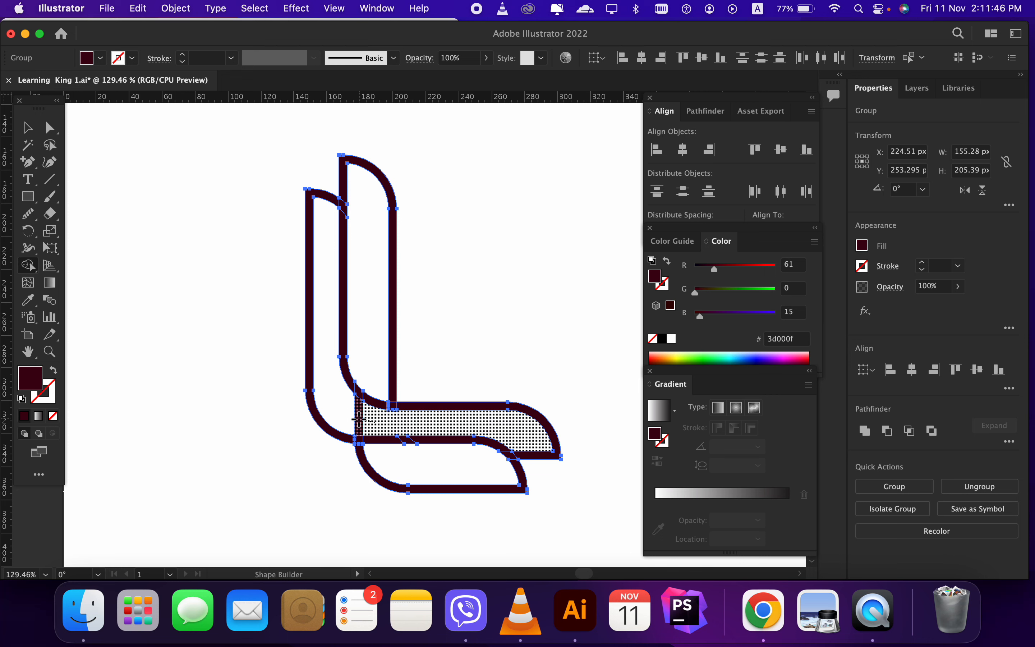
drag(377, 424, 342, 406)
key(v)
click(459, 328)
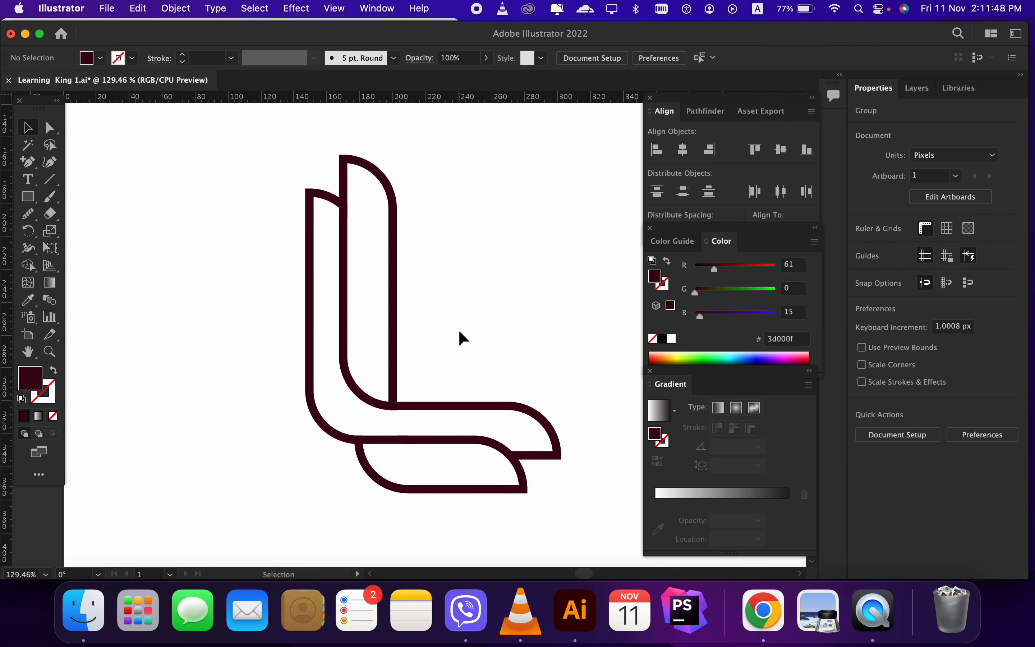
Unite the lower foot outline into one shape and offset its path by 5 px with miter joins
scroll(458, 329, down, 3)
scroll(458, 329, right, 2)
scroll(459, 328, up, 1)
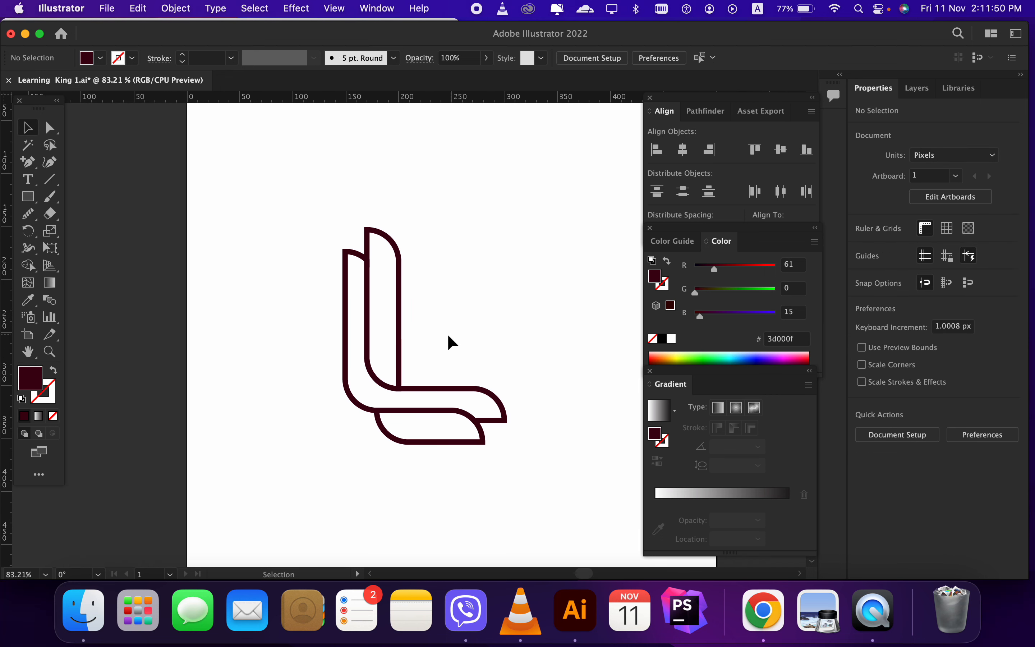
click(463, 439)
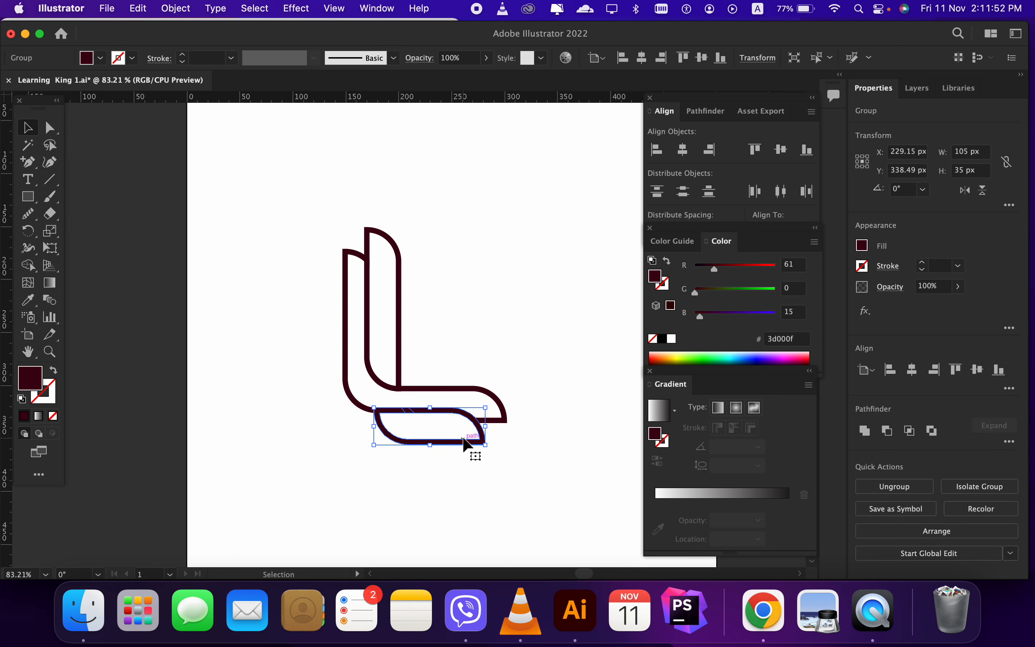
click(864, 431)
click(175, 9)
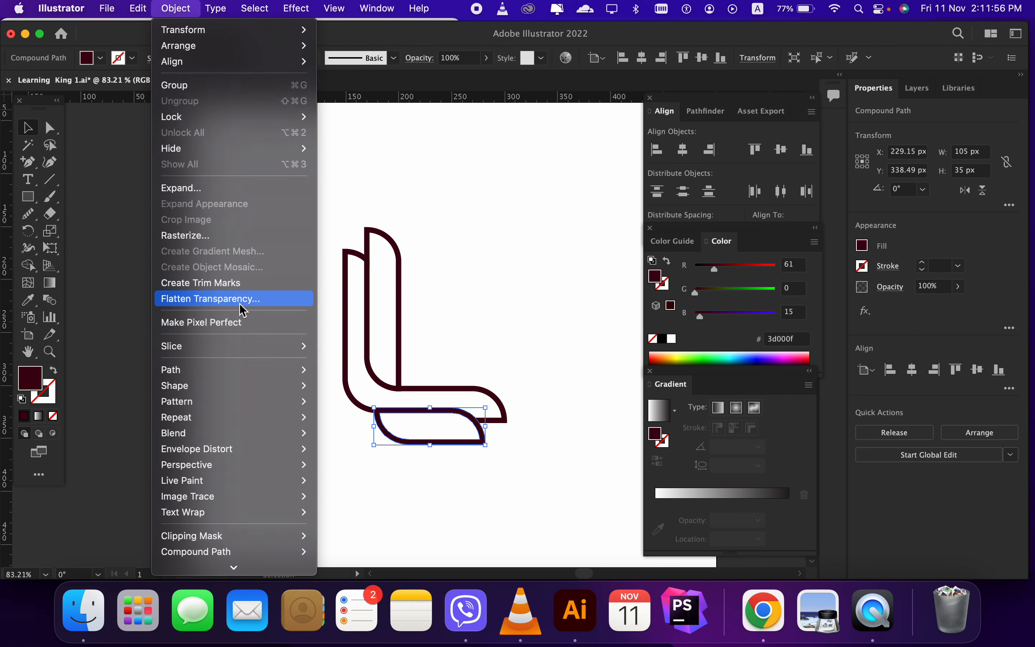
mouse_move(260, 372)
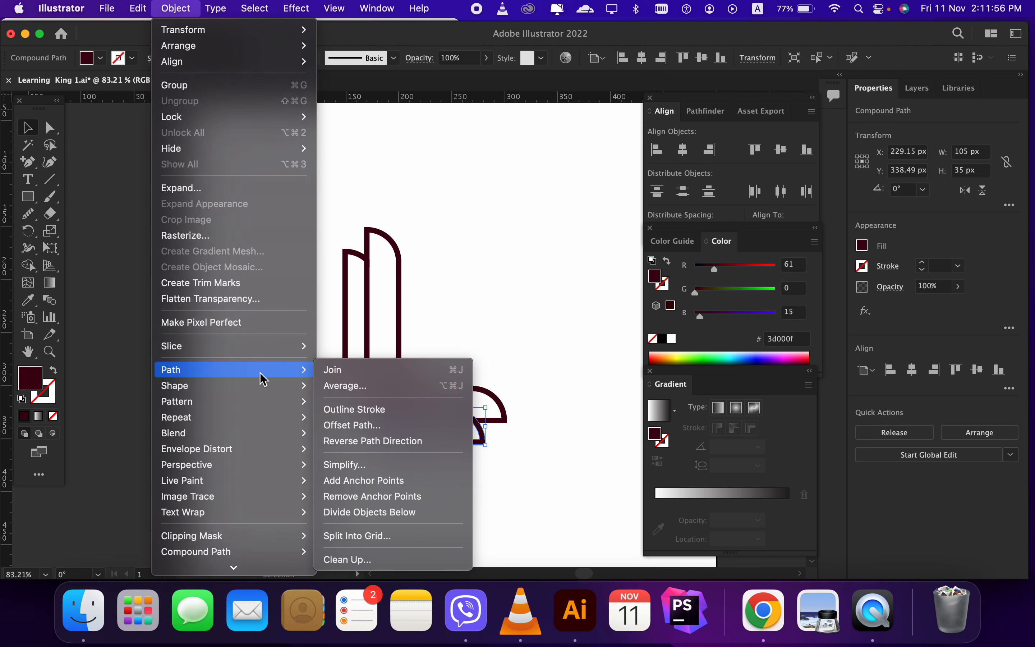
click(390, 425)
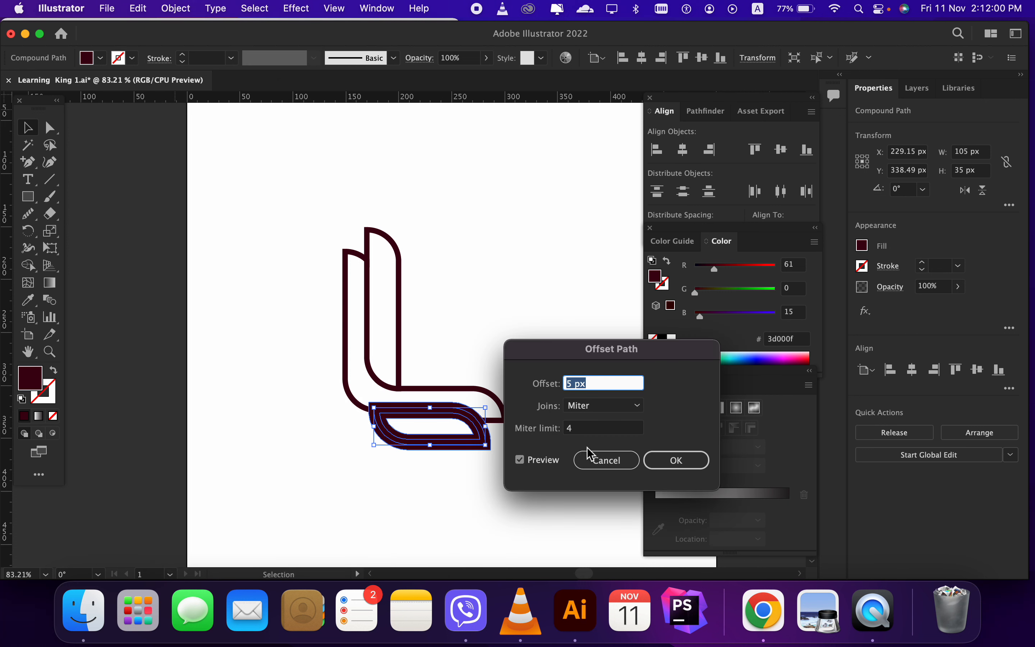
click(669, 463)
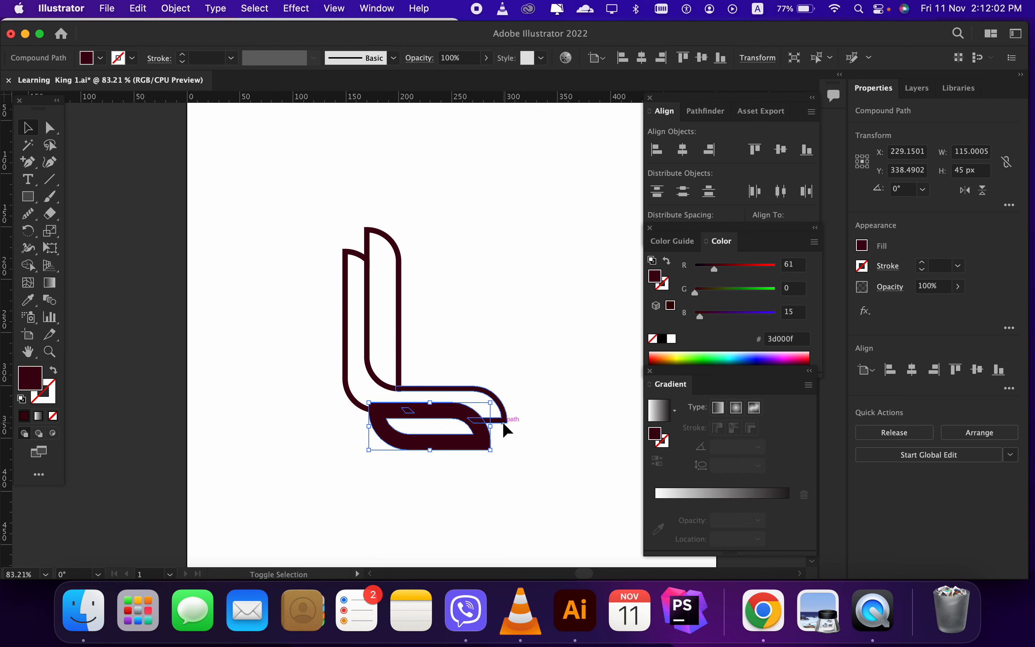
Trim the upper foot's outline against the offset lower foot with Shape Builder, leaving a gap beside the lower foot
shift+click(506, 429)
scroll(478, 445, up, 3)
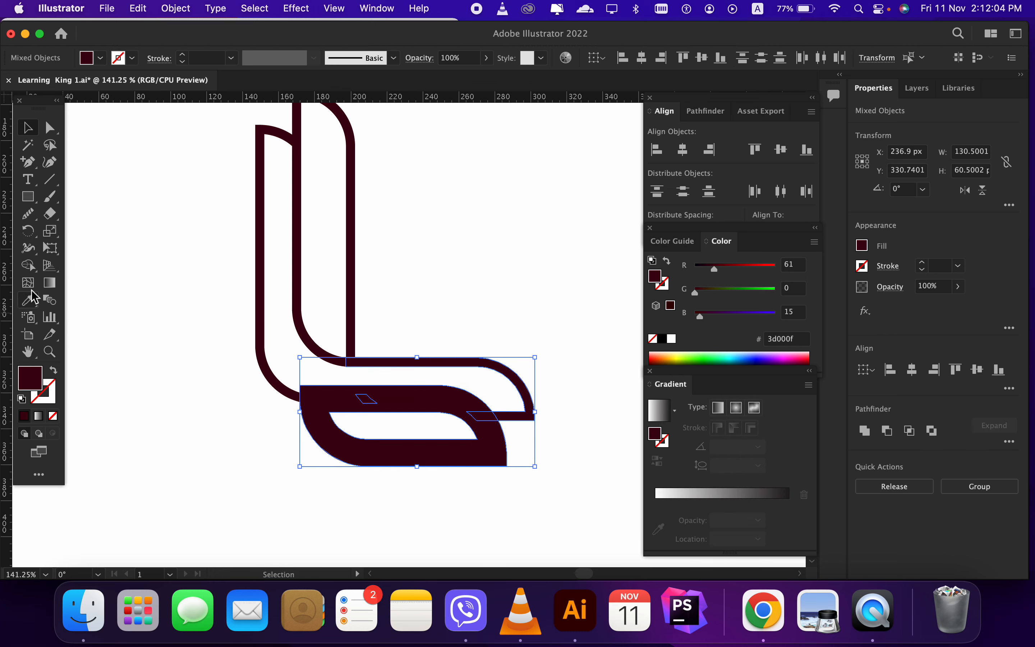
click(28, 266)
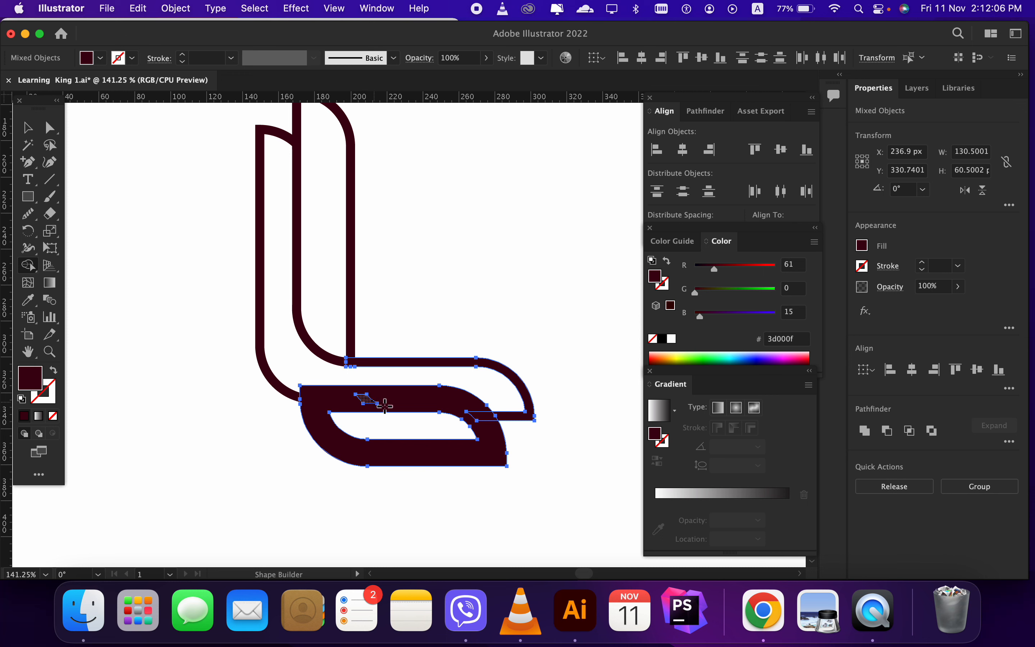
mouse_move(385, 405)
mouse_down()
mouse_move(477, 414)
mouse_move(490, 439)
mouse_up()
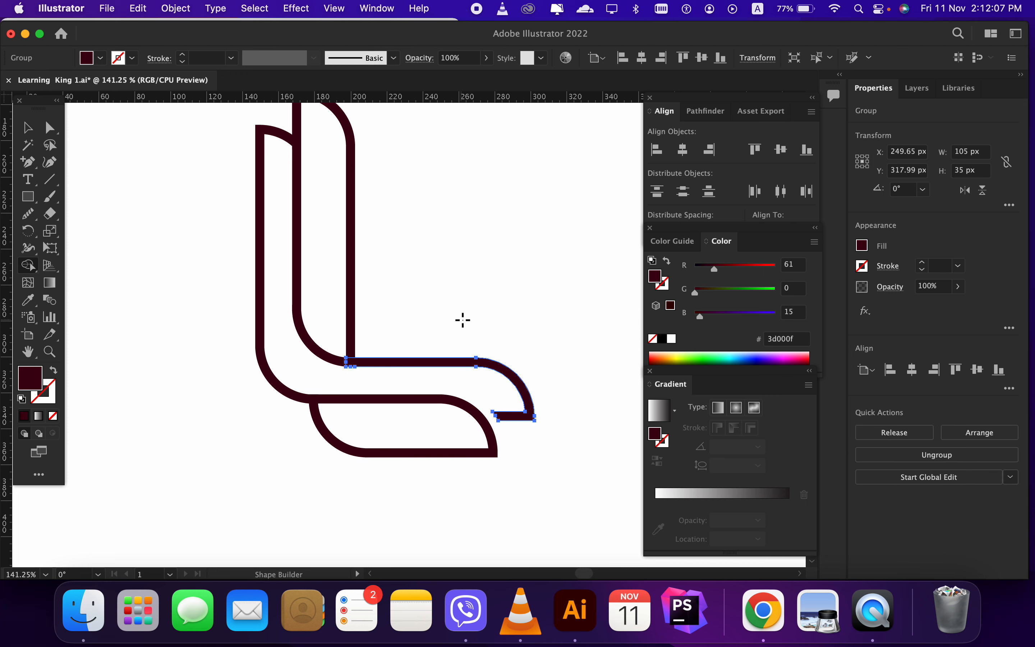
key(v)
click(459, 277)
Unite the taller vertical bar's outline into one shape and offset its path by 5 px with miter joins
scroll(404, 375, up, 3)
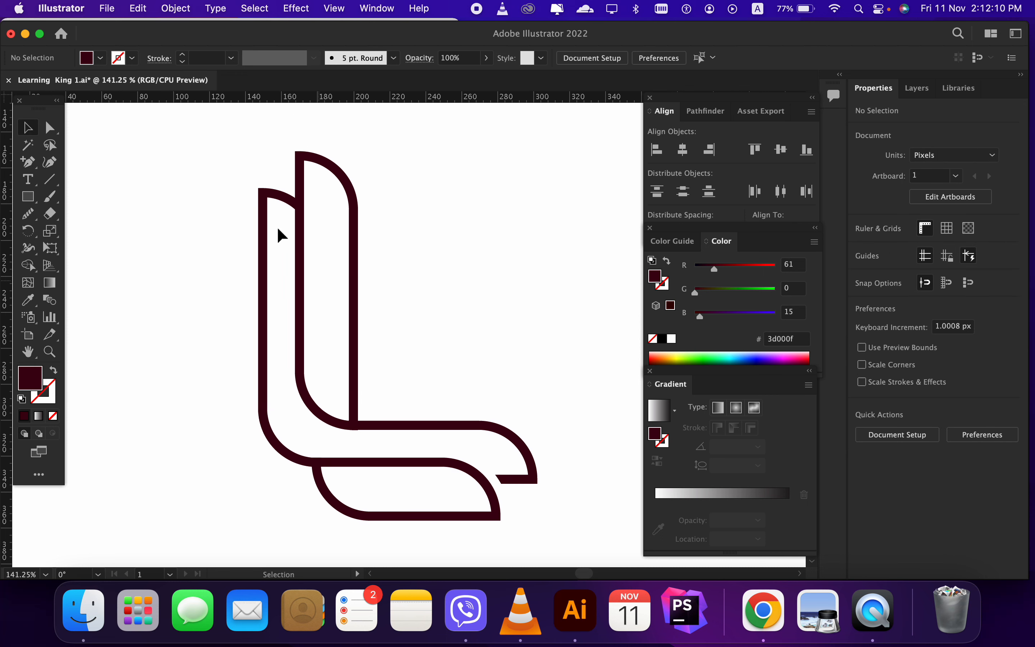
click(286, 270)
click(294, 272)
click(298, 272)
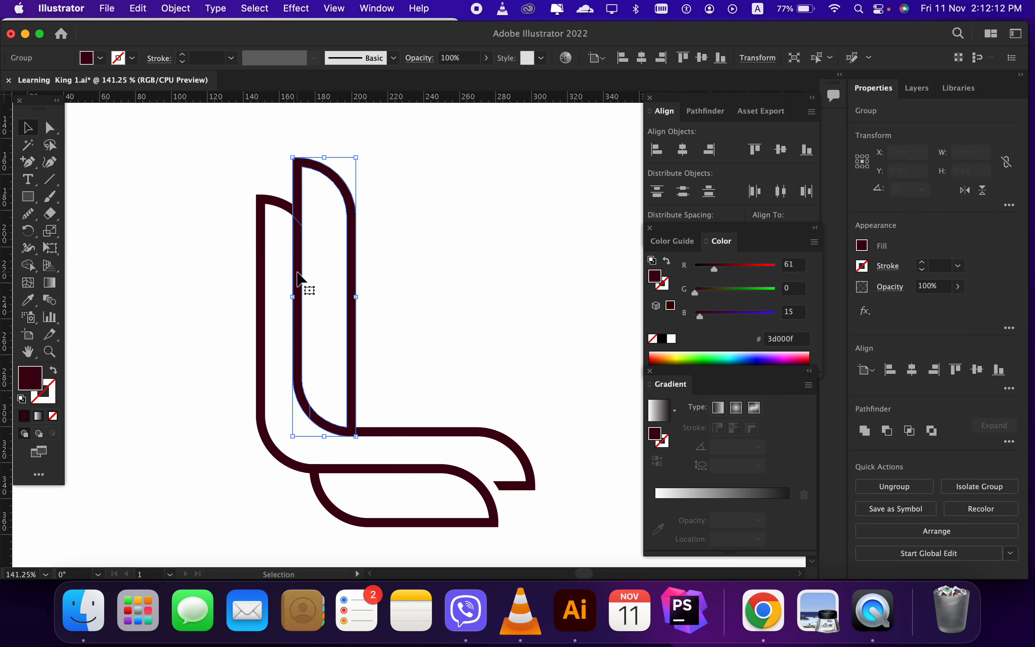
click(864, 431)
click(180, 11)
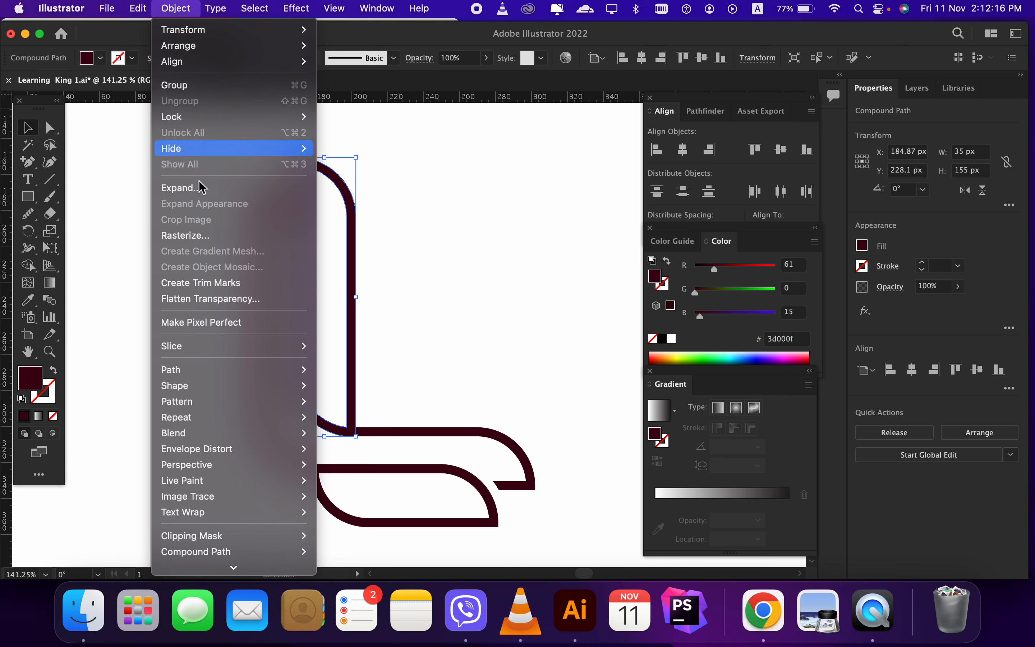
mouse_move(291, 373)
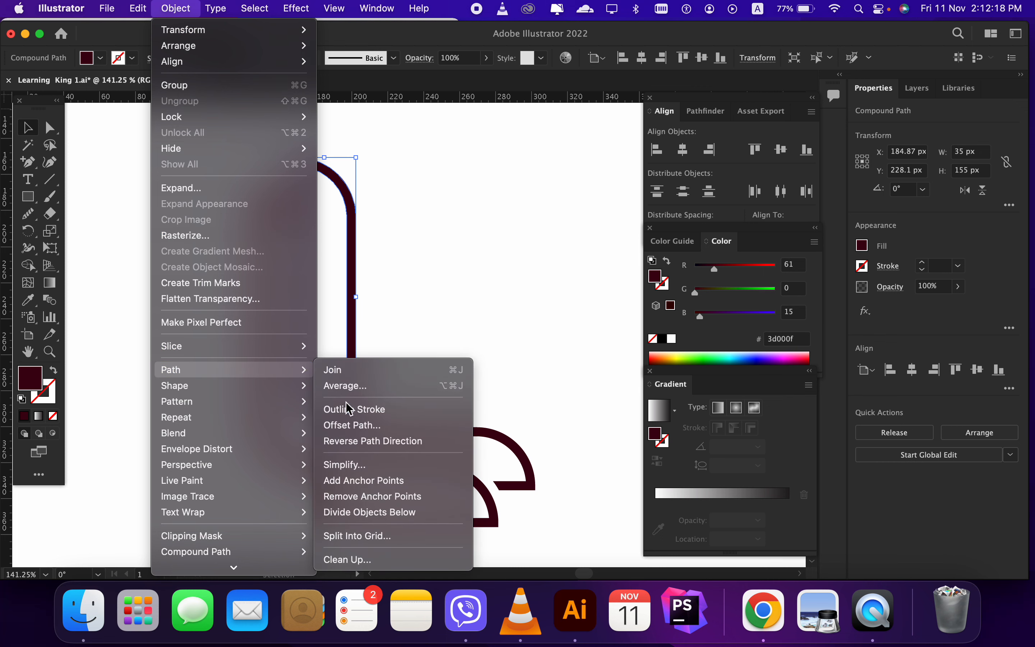
click(349, 425)
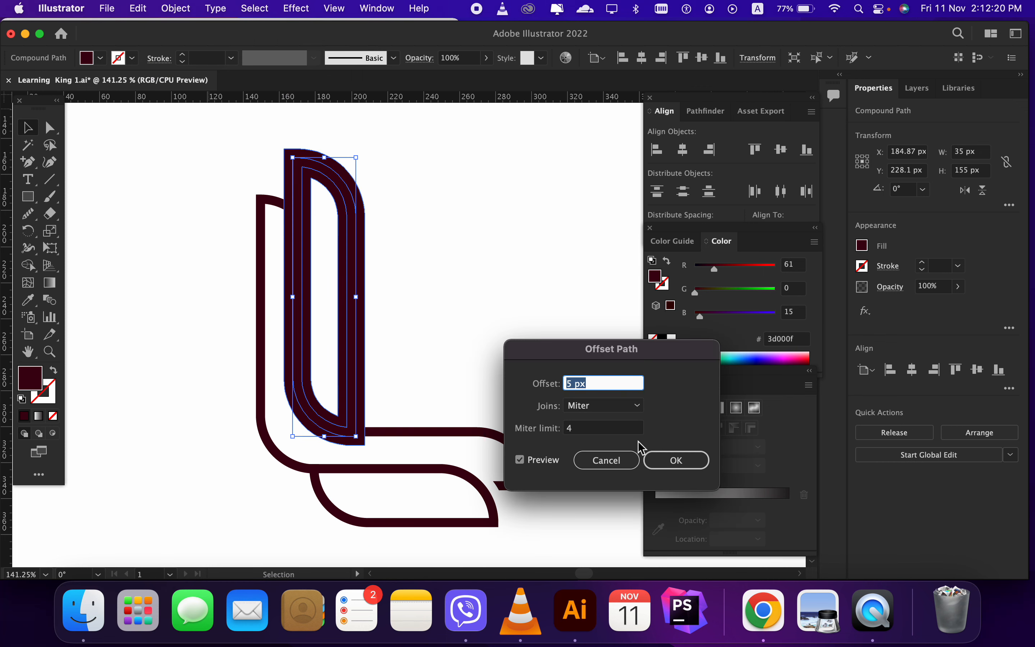
click(675, 460)
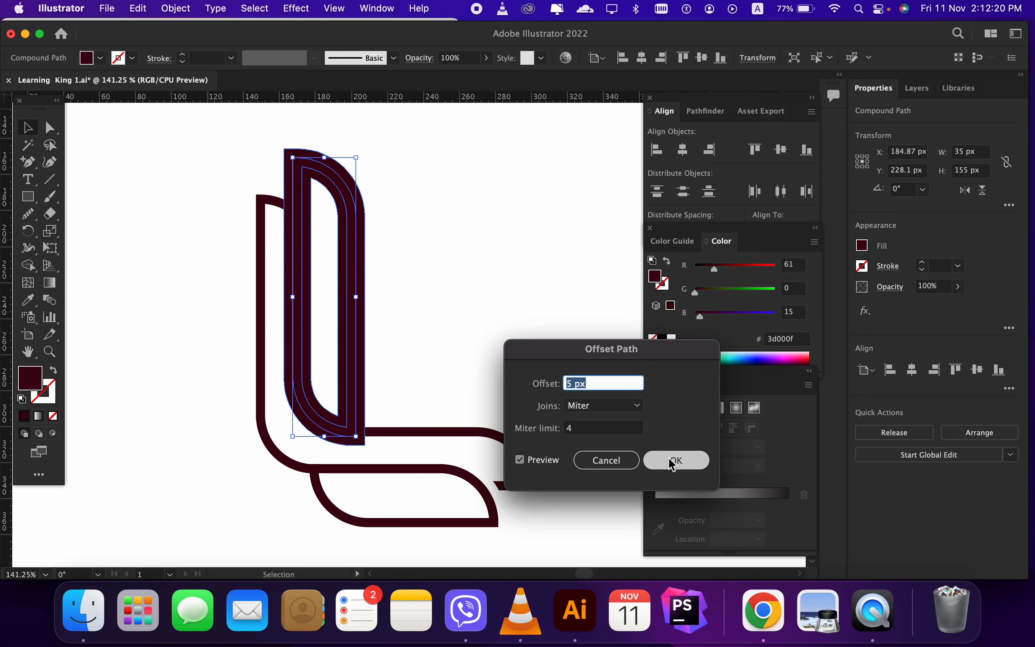
Trim the shorter vertical bar's outline against the offset tall bar with Shape Builder, leaving a gap at its tip
shift+click(261, 311)
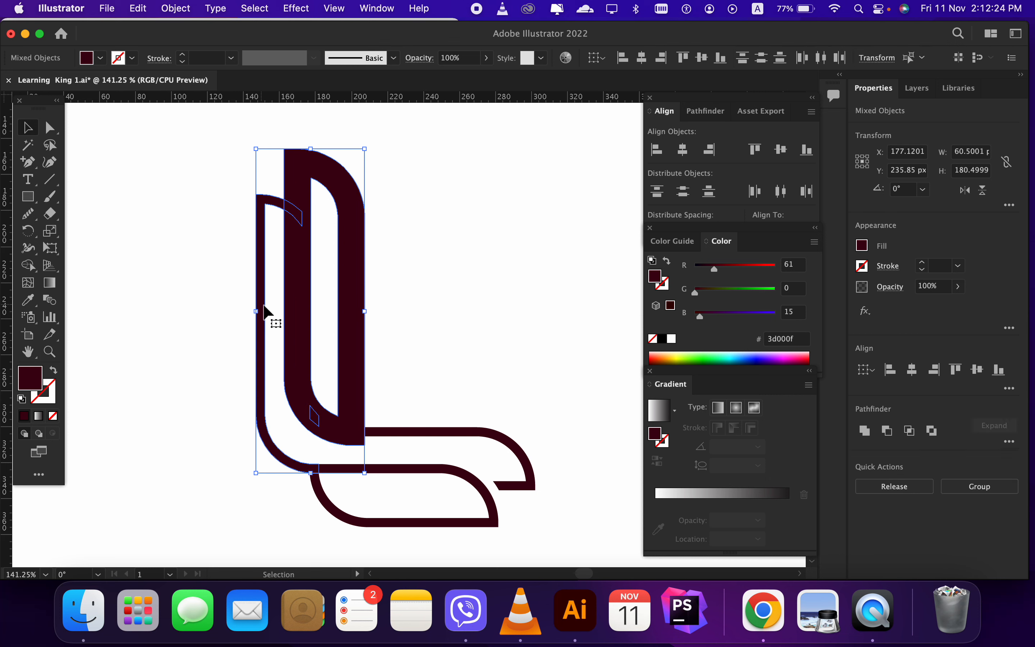
click(27, 265)
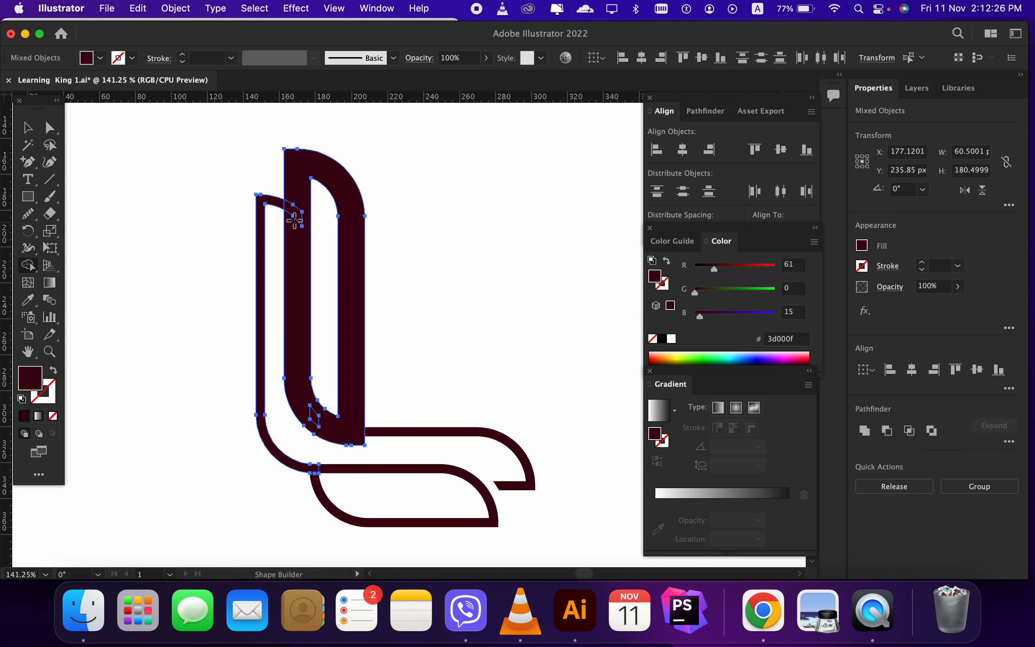
drag(295, 216, 323, 421)
key(v)
click(410, 344)
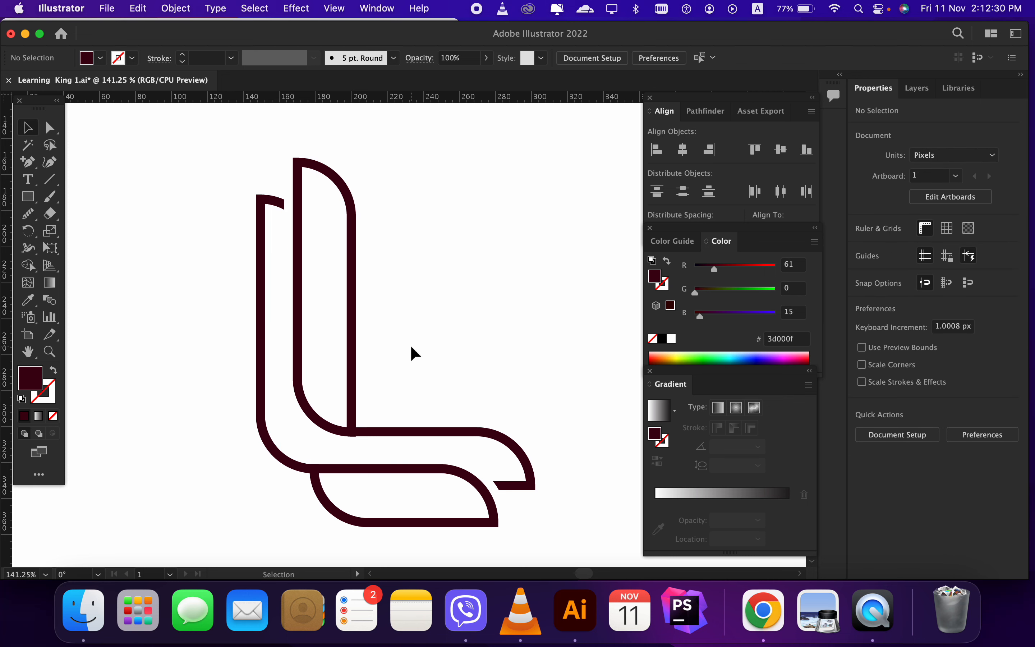
Draw a filled circle about 91 px wide inside the L's corner and place a partly overlapping copy to its right
key(super+0)
scroll(411, 344, down, 5)
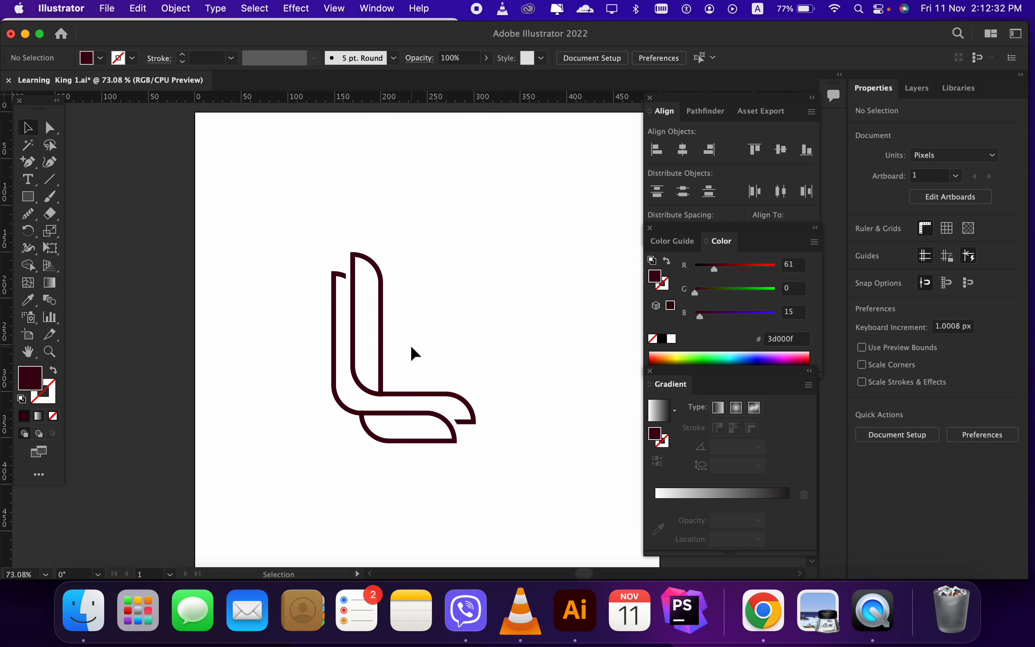
scroll(411, 347, up, 2)
scroll(412, 347, right, 1)
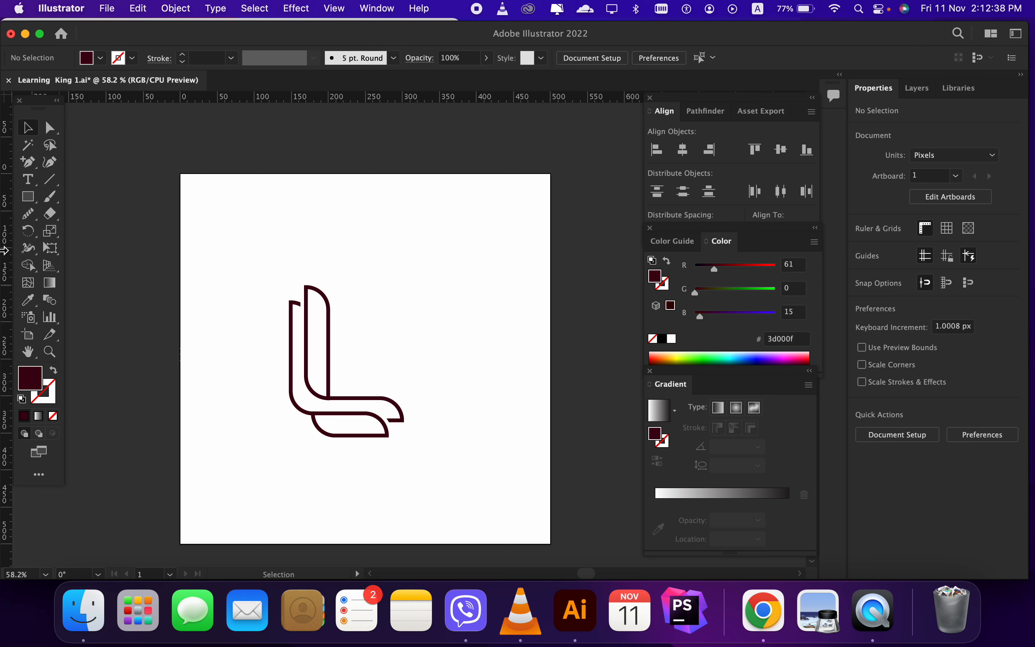
drag(28, 198, 87, 237)
drag(353, 324, 417, 364)
key(v)
click(440, 335)
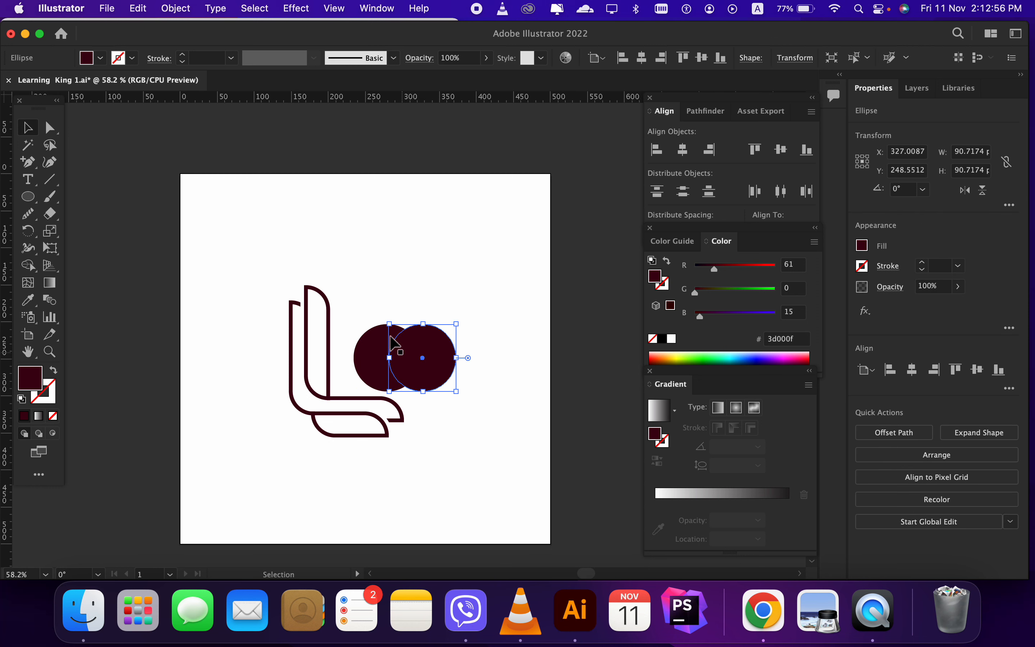
Intersect the two circles into a single leaf shape and rotate it to 315°
drag(384, 317, 426, 359)
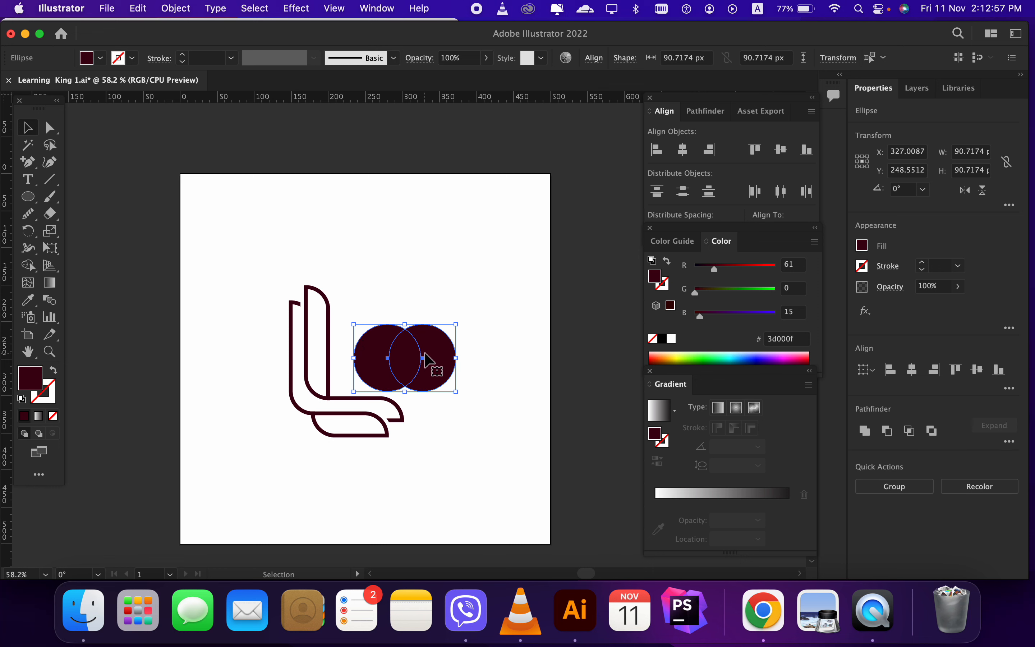
click(913, 433)
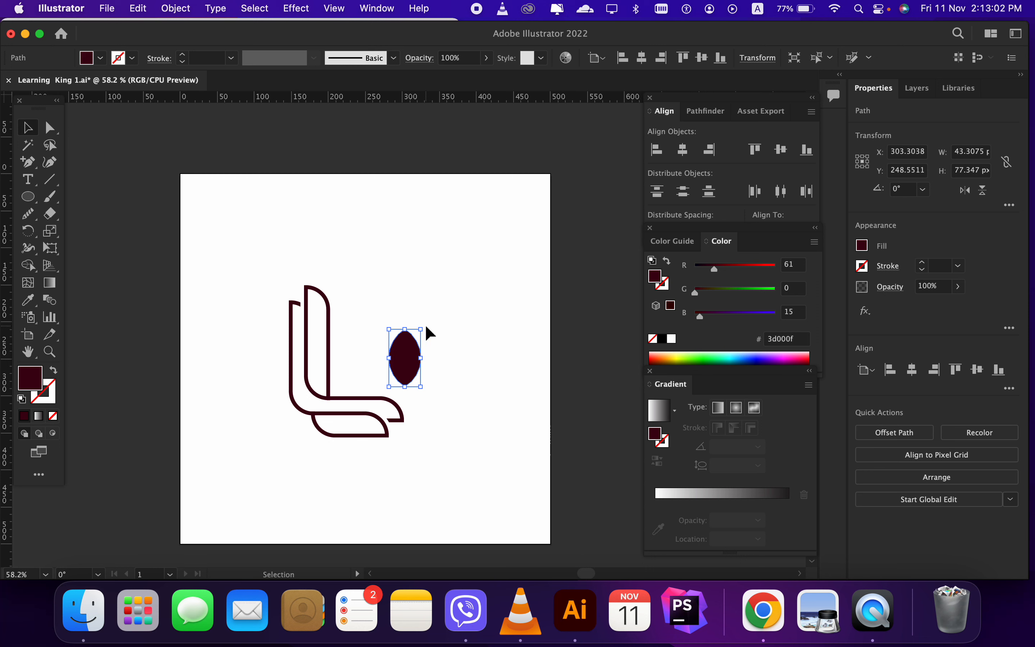
drag(427, 330, 441, 337)
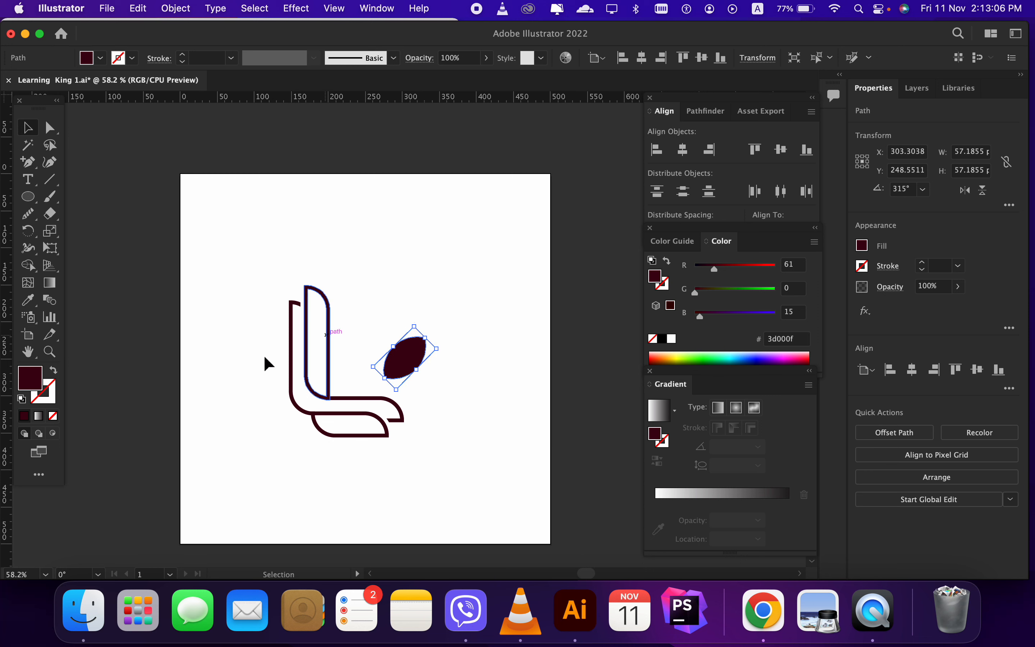
Swap the leaf's fill for an outline and set its stroke weight to 5 pt
click(55, 371)
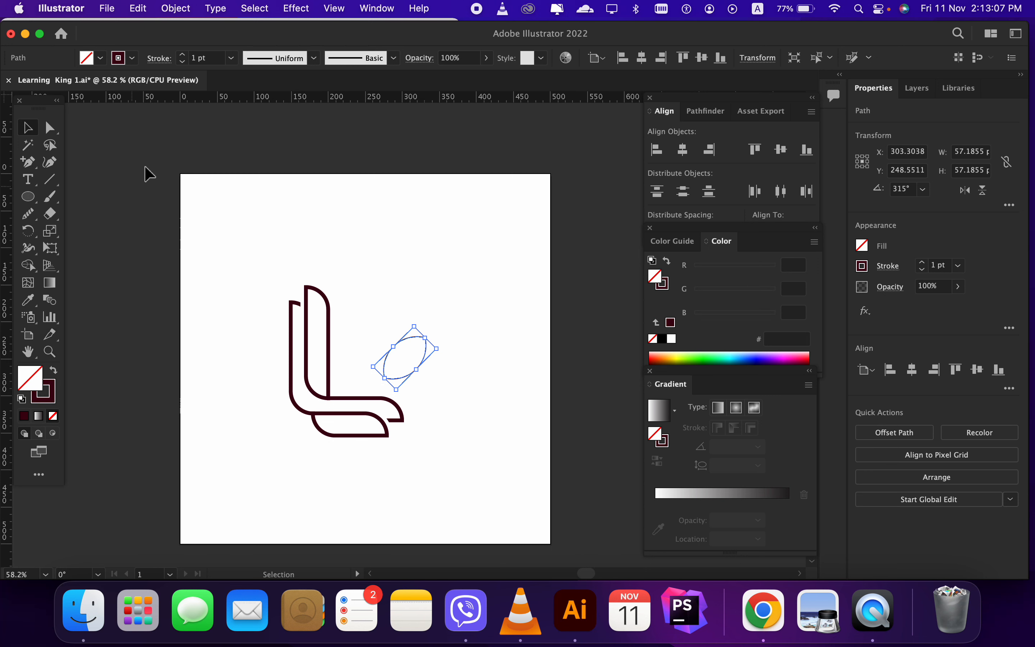
click(184, 61)
click(183, 54)
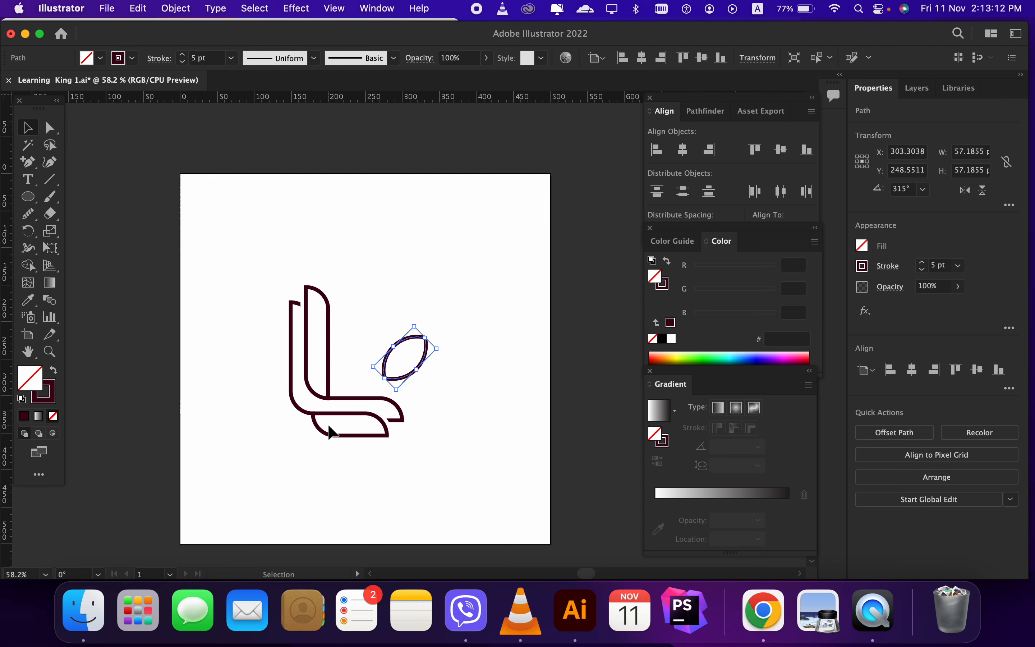
Move the leaf outline closer to the tall vertical bar in the L's inner corner
click(344, 358)
scroll(355, 366, up, 1)
drag(374, 369, 341, 361)
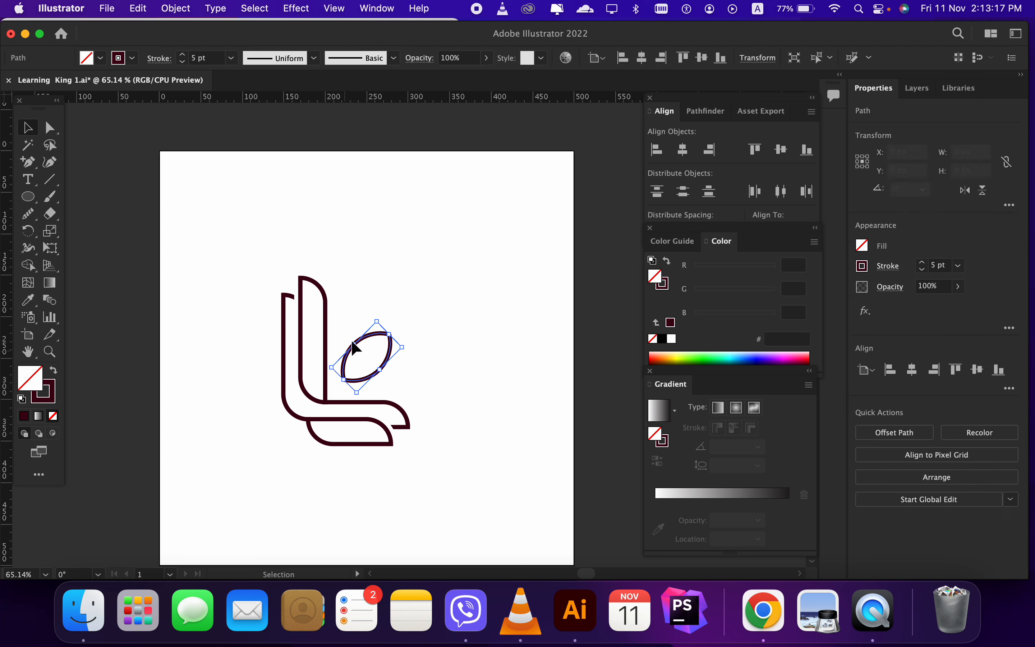
click(376, 285)
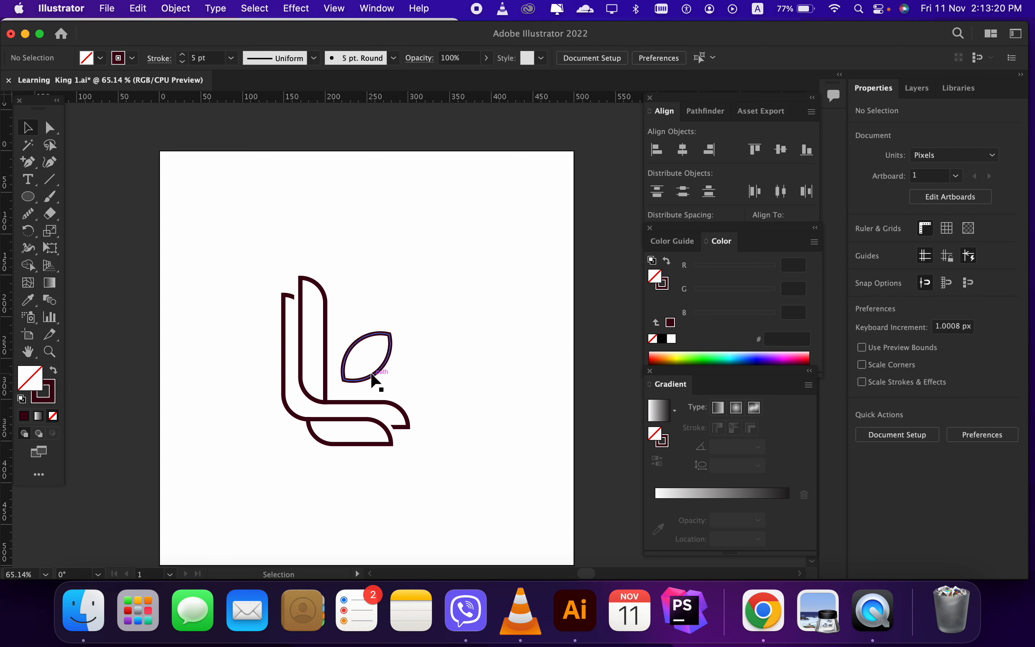
Nudge the leaf outline closer into the L's inner corner and expand its fill and stroke into a filled shape
drag(371, 368, 368, 381)
click(177, 8)
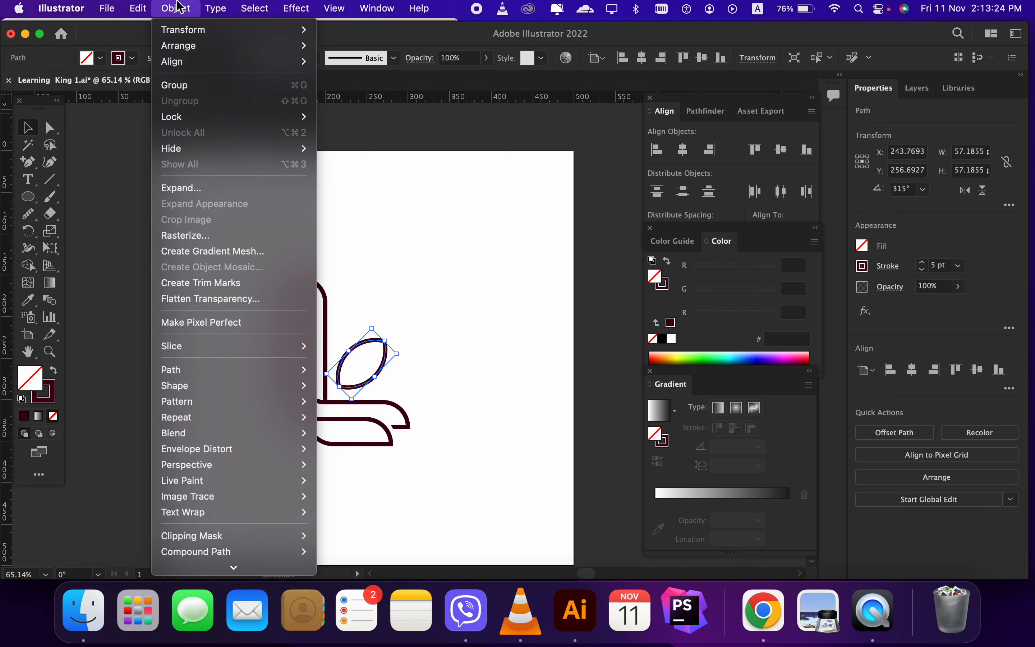
click(205, 189)
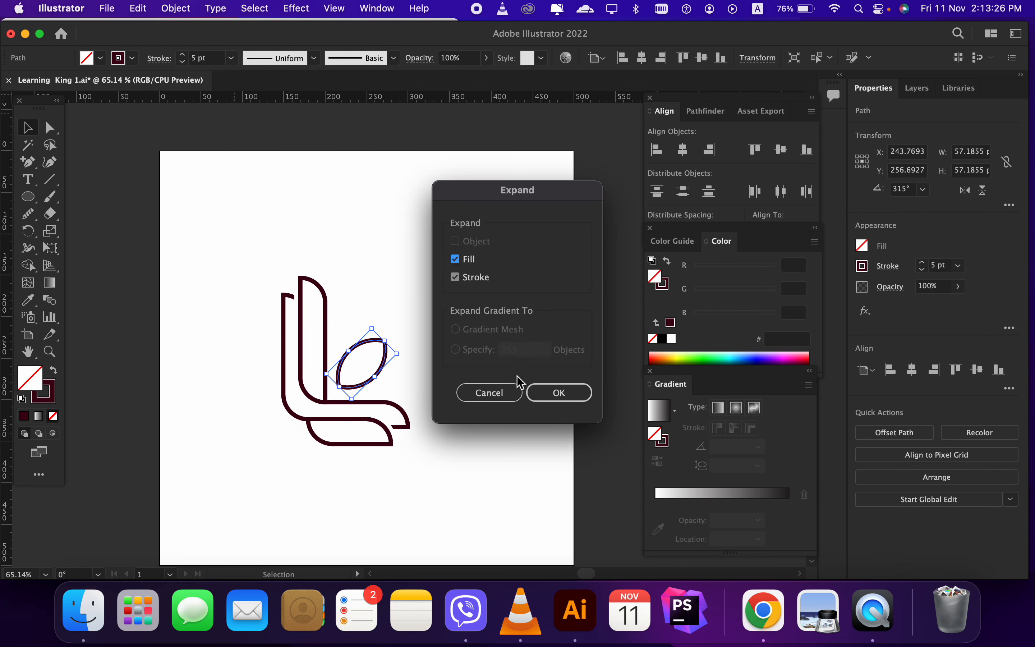
click(564, 398)
click(473, 406)
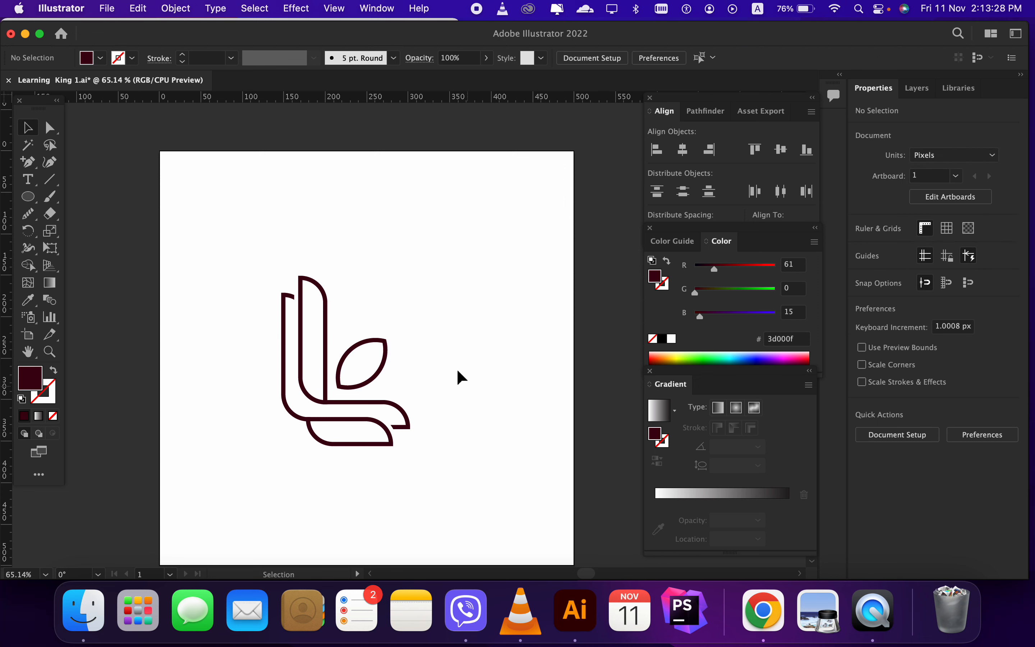
Group all the logo shapes and center the group horizontally on the artboard
drag(203, 270, 449, 470)
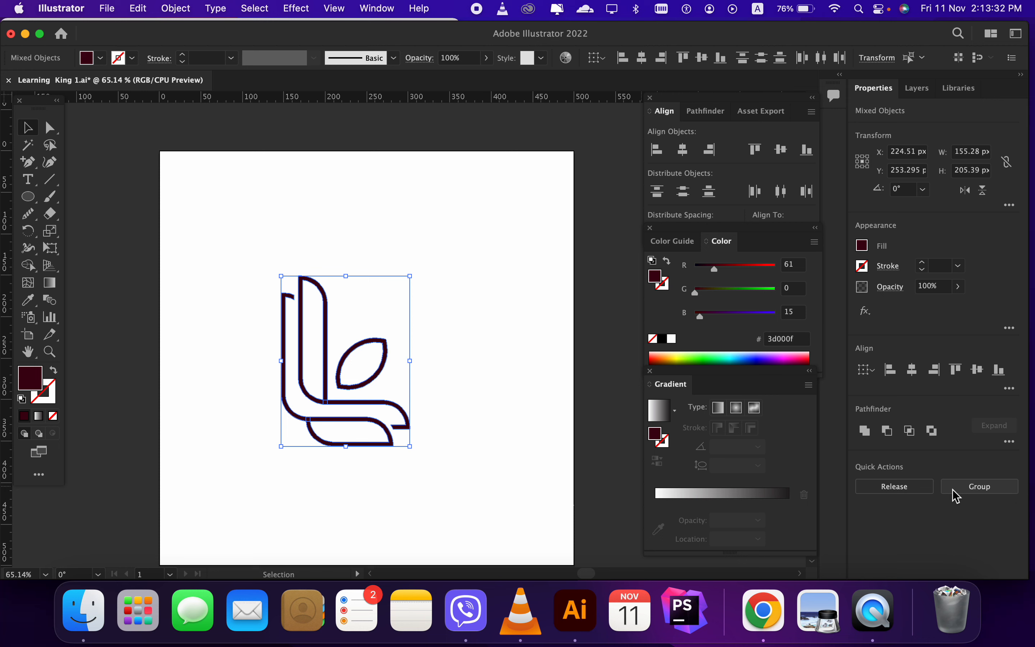
click(683, 149)
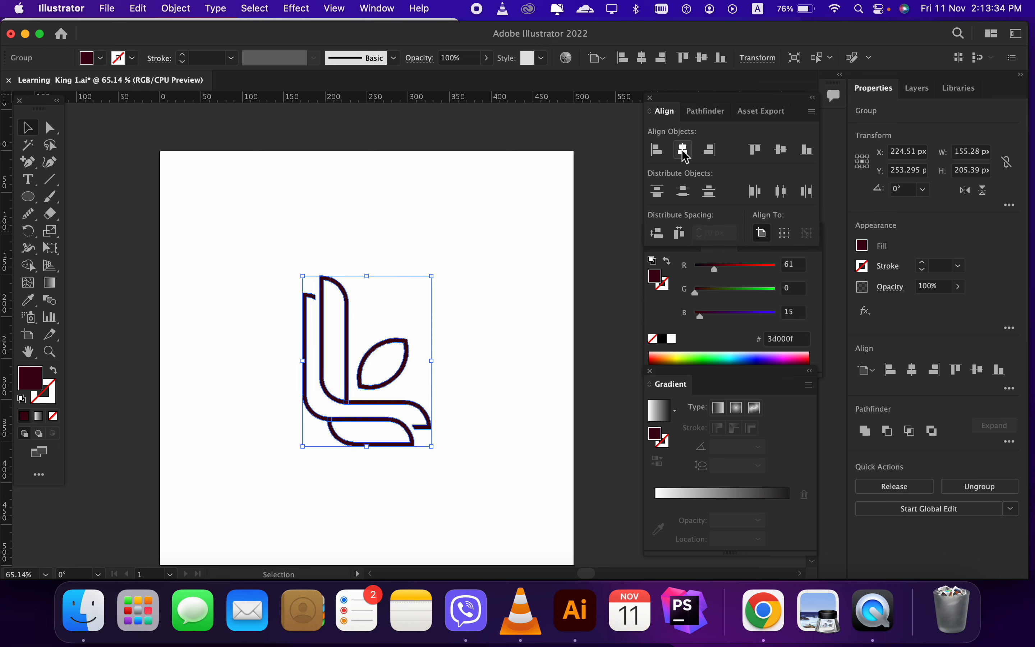
click(430, 404)
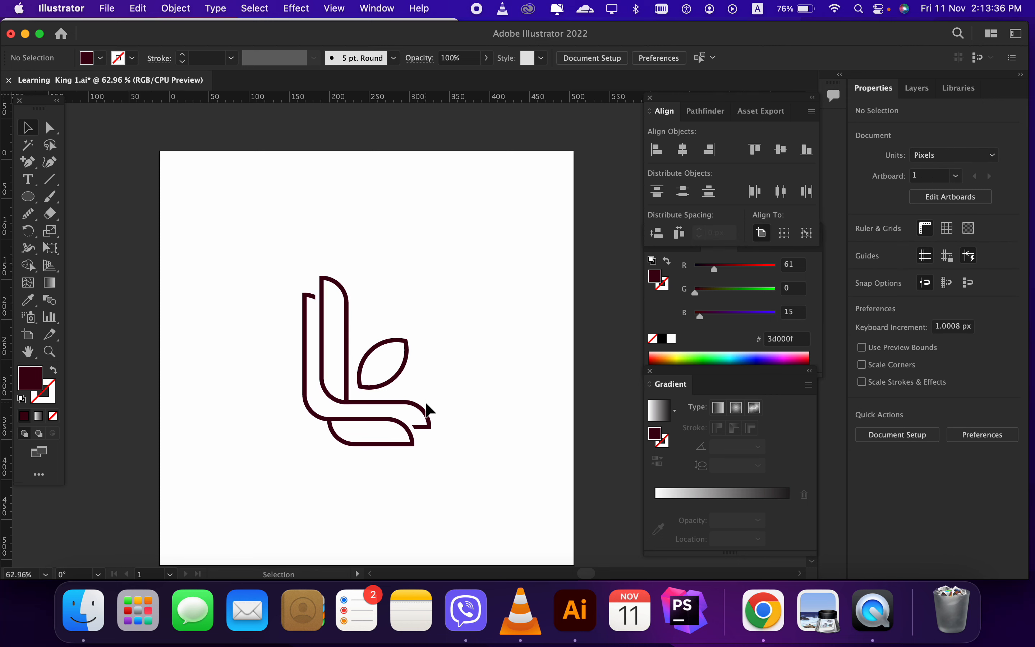
Move the grouped logo straight up into the upper part of the artboard, to about Y 140 px
scroll(425, 400, down, 2)
drag(405, 395, 403, 332)
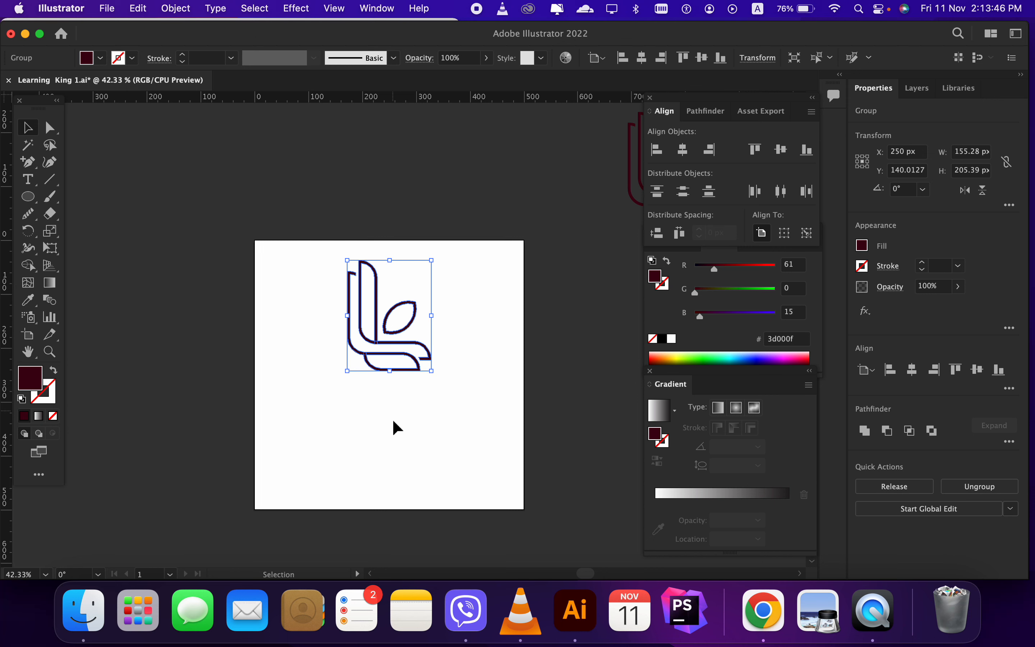
click(396, 433)
scroll(389, 411, up, 2)
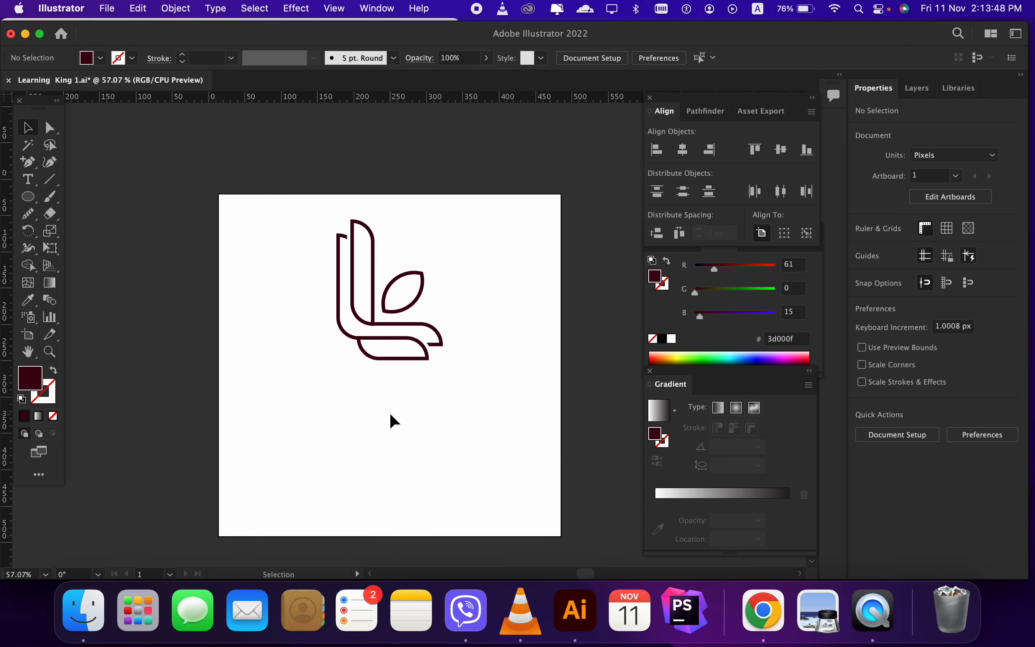
Place a copy of the logo in the artboard's lower-left area and scale it down to about 102 px wide
drag(379, 332, 319, 489)
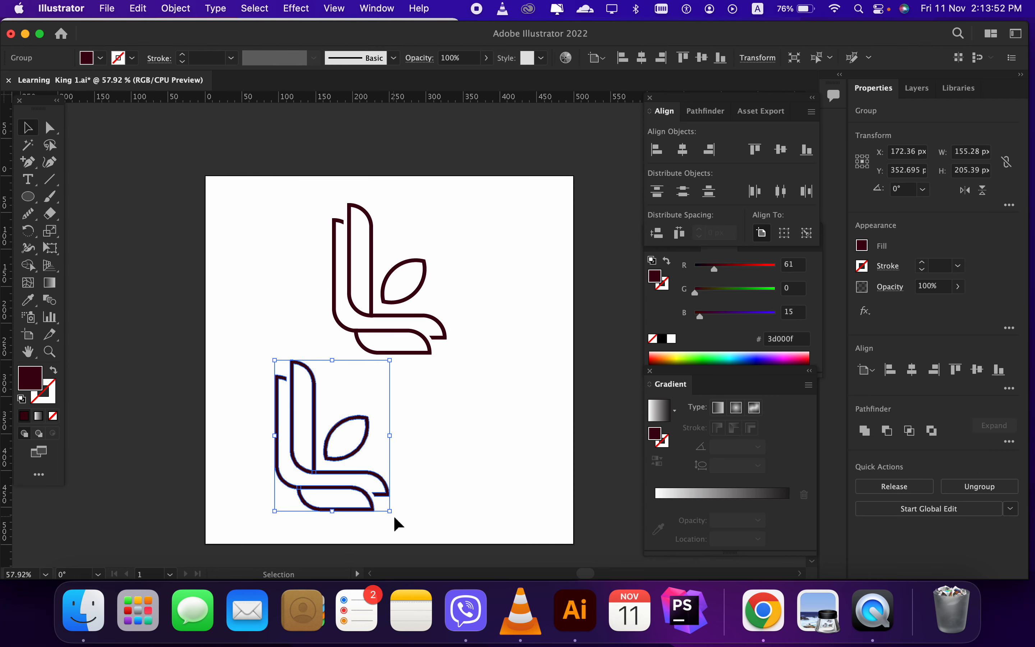
drag(388, 511, 350, 485)
click(314, 494)
drag(300, 458, 282, 469)
click(275, 508)
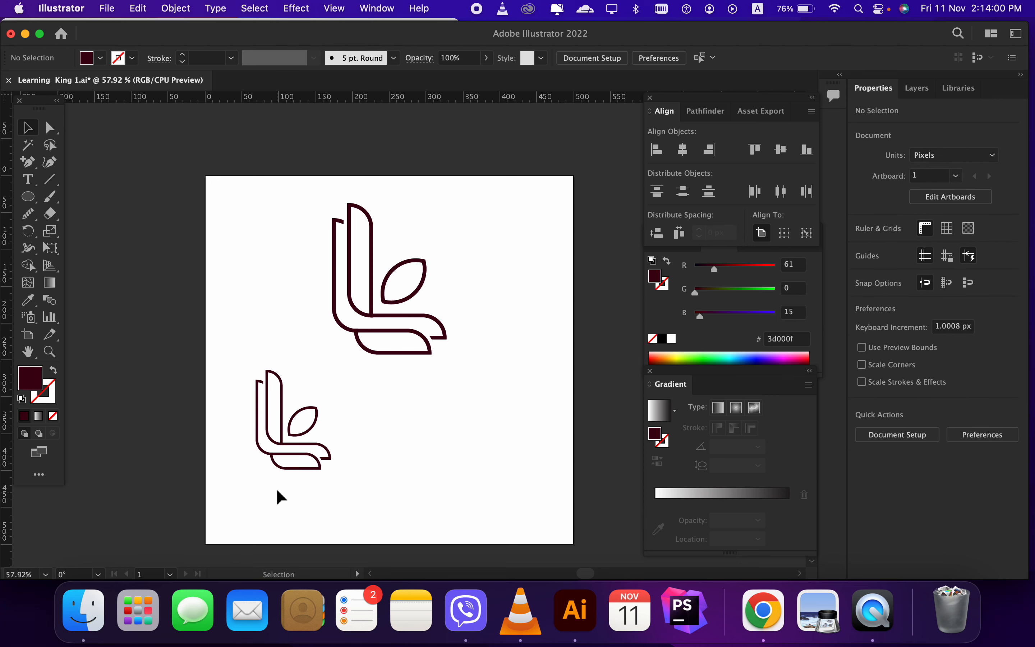
Set the opacity of the leaf in the small logo copy to 30%
double_click(295, 436)
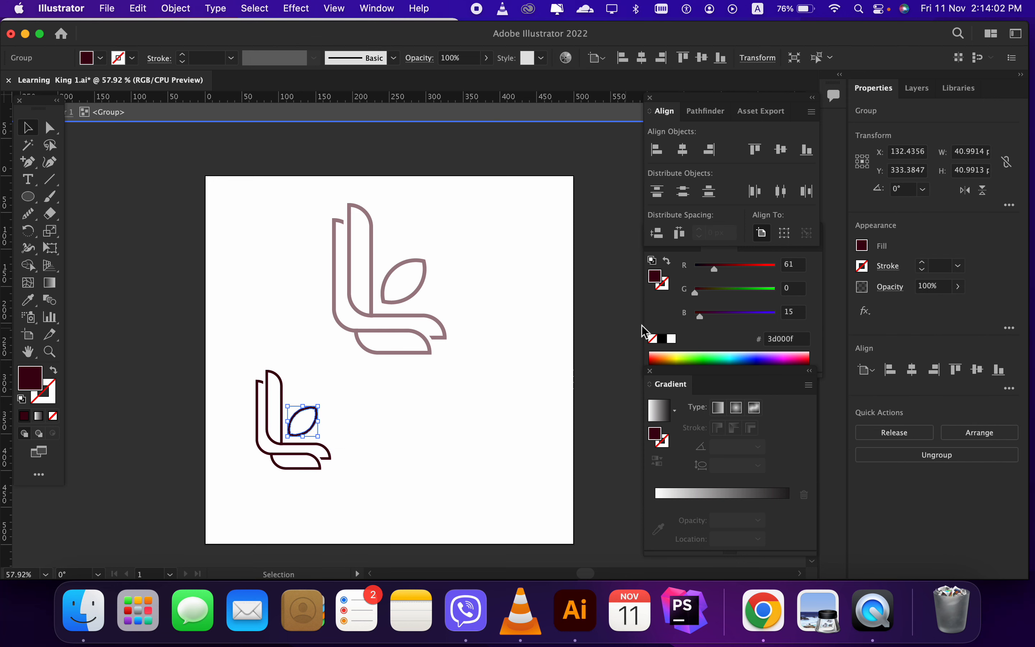
drag(926, 285, 910, 286)
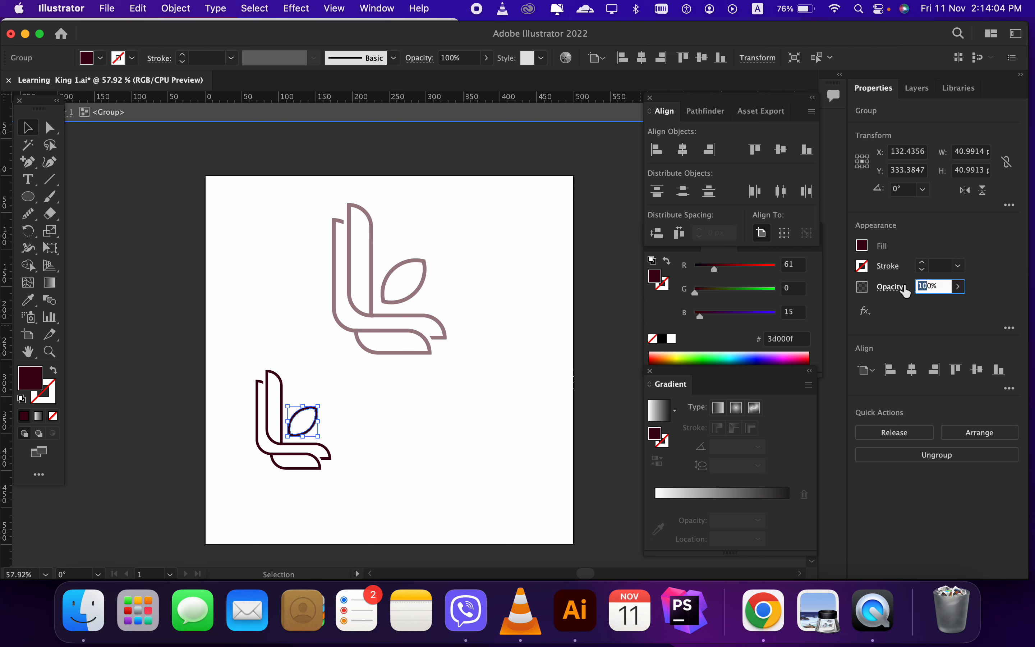
text(3)
key(Return)
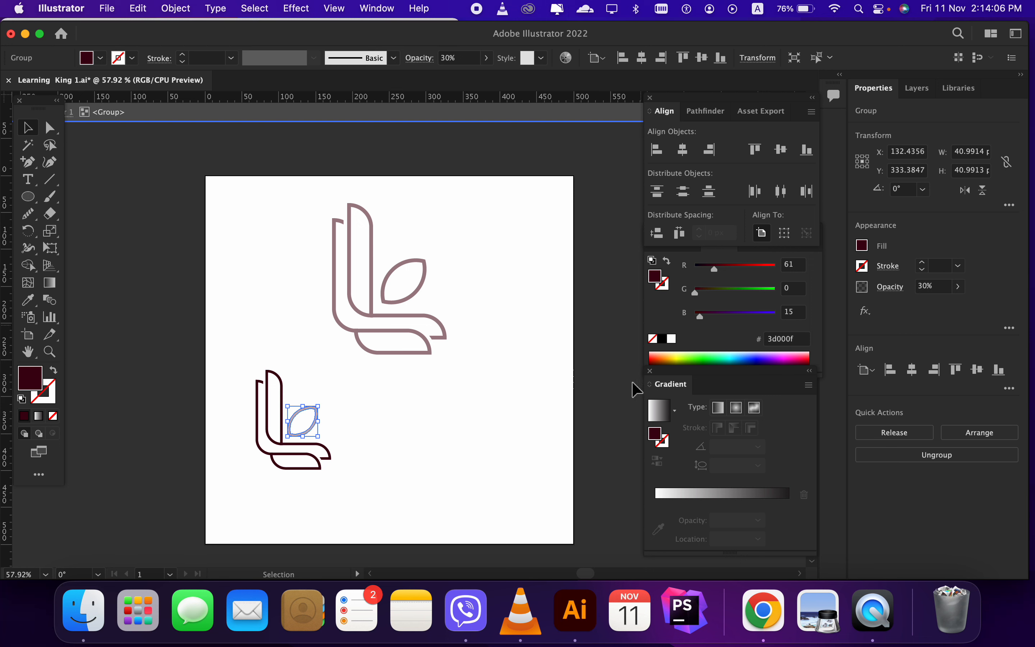
double_click(413, 446)
click(380, 462)
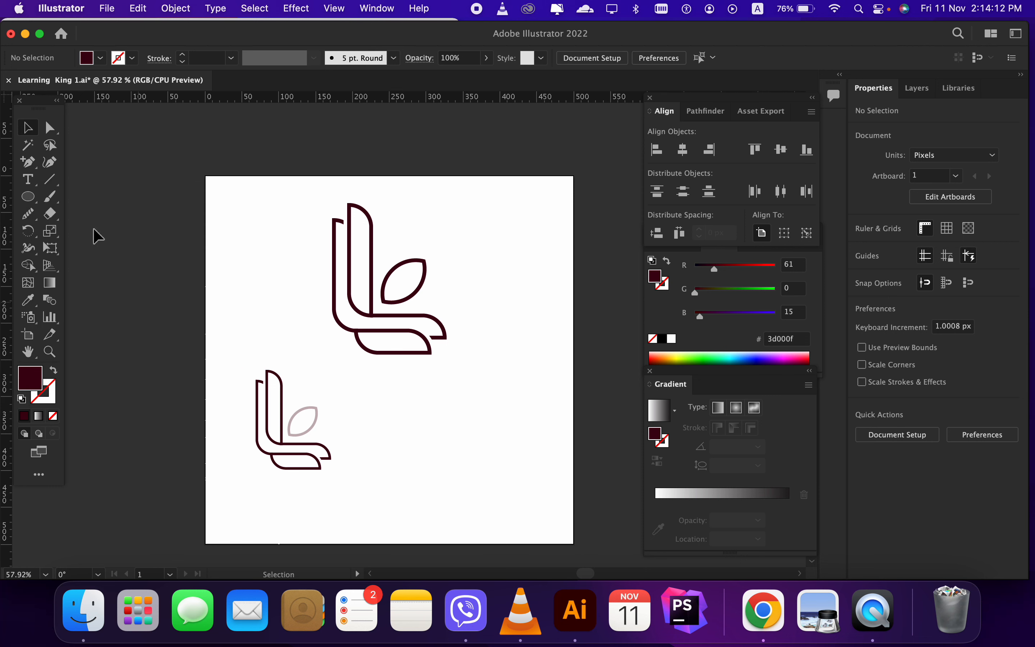
Add the caption "LETTER L" in Arial Black below the small logo copy
click(28, 179)
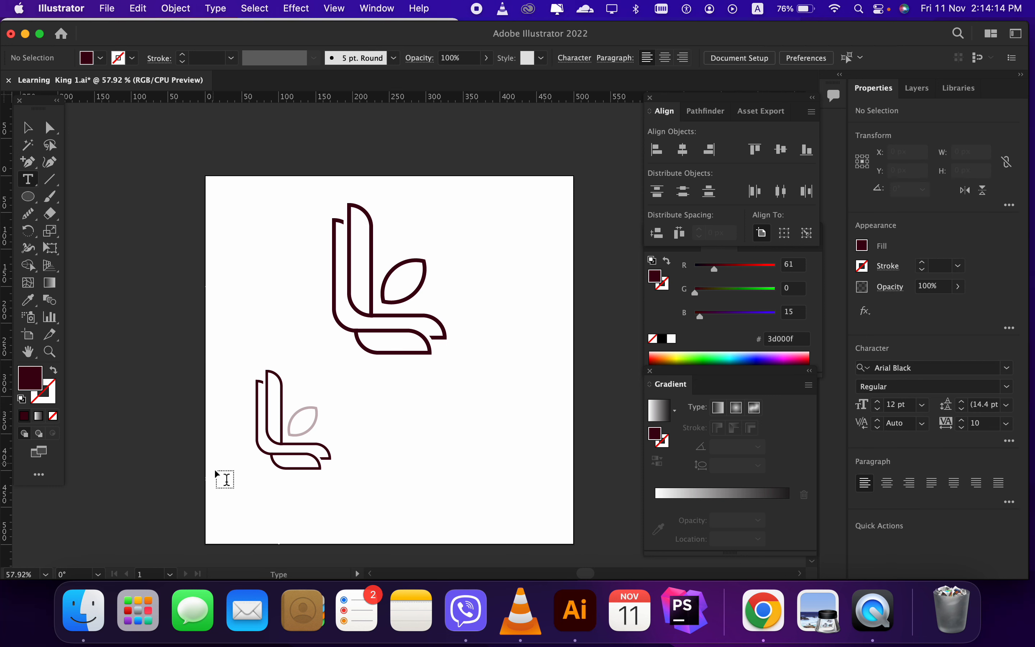
click(238, 490)
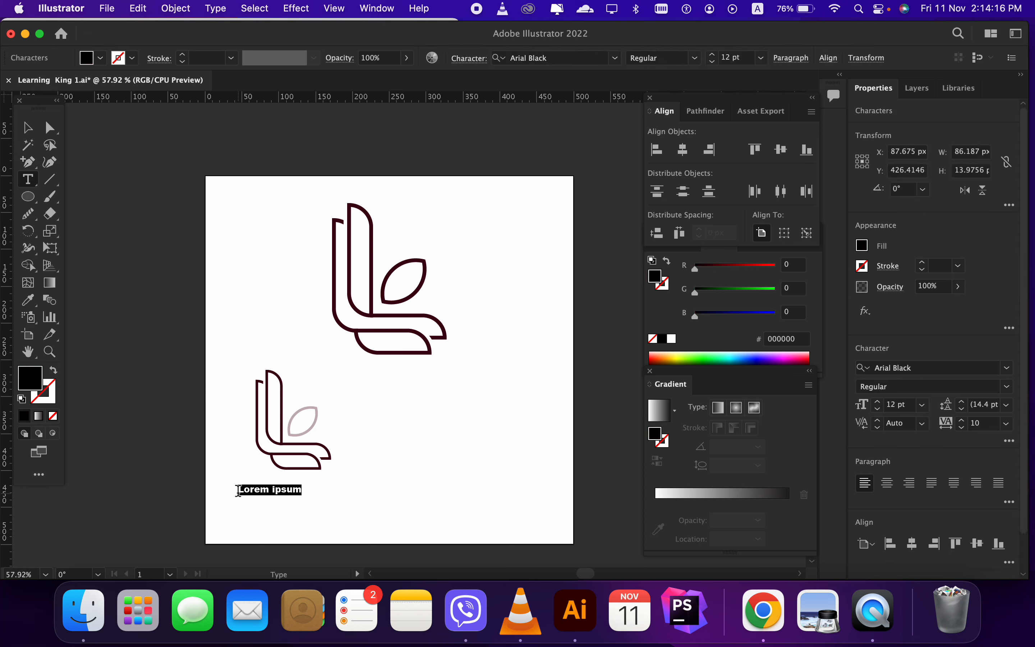
text(LETTER L)
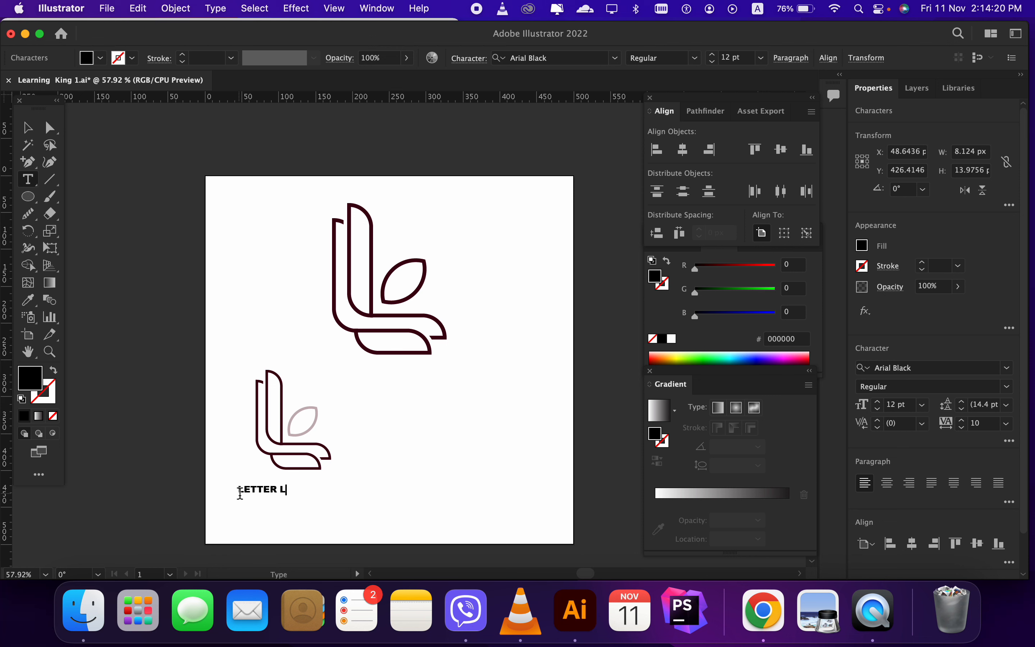
click(27, 128)
click(241, 456)
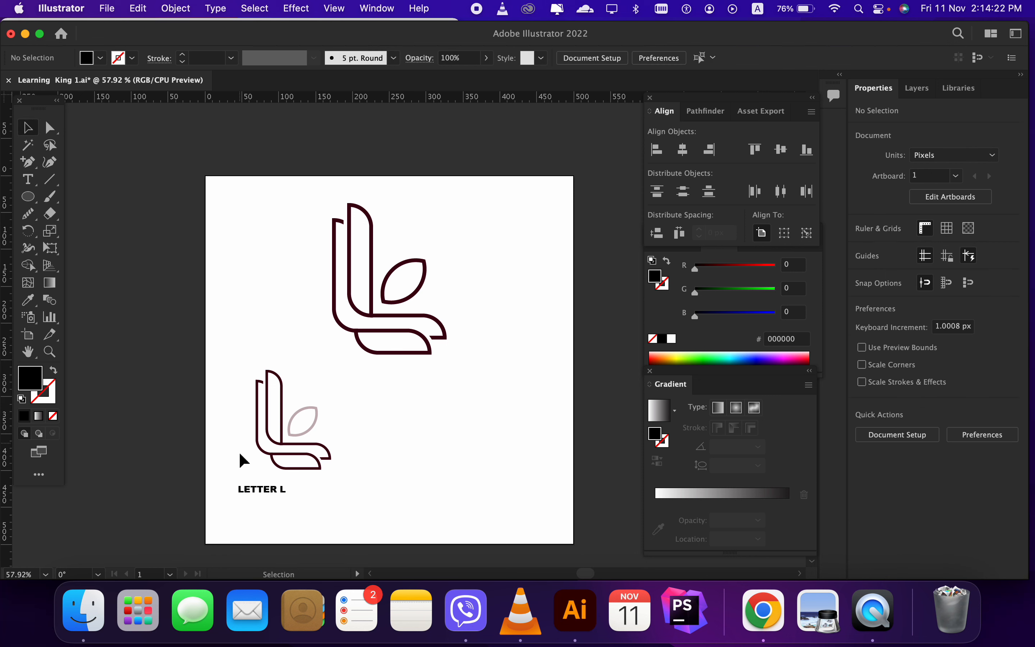
Enlarge the "LETTER L" caption to about 126 px wide and position it centered beneath the small logo
click(269, 496)
drag(286, 486, 335, 505)
click(411, 492)
Duplicate the small logo together with its caption to the lower-right area of the artboard, level with the original
click(227, 415)
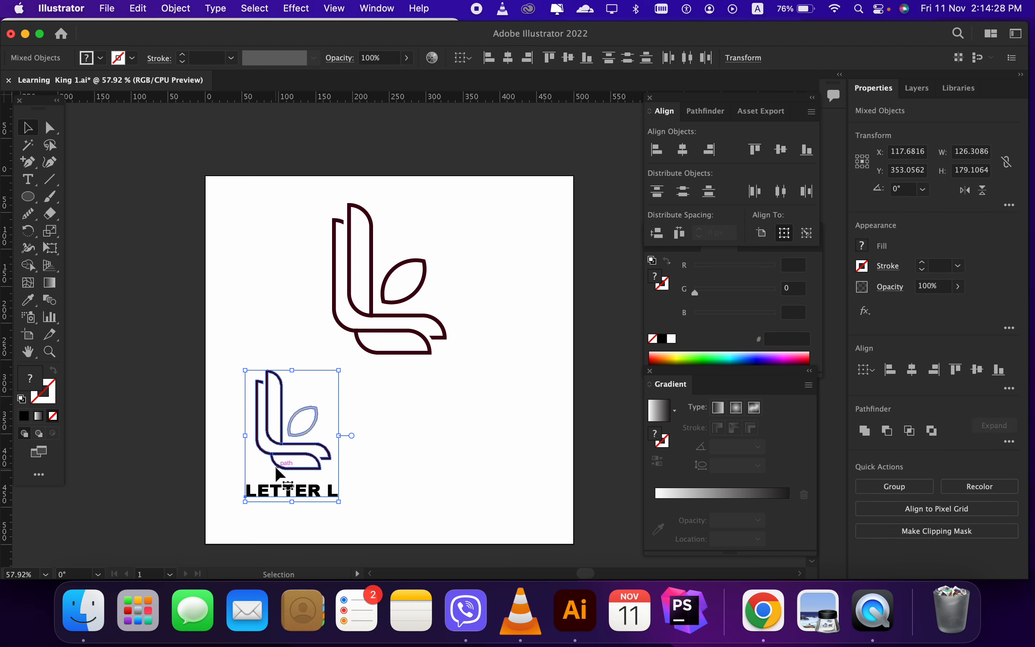
drag(288, 467, 474, 465)
click(506, 346)
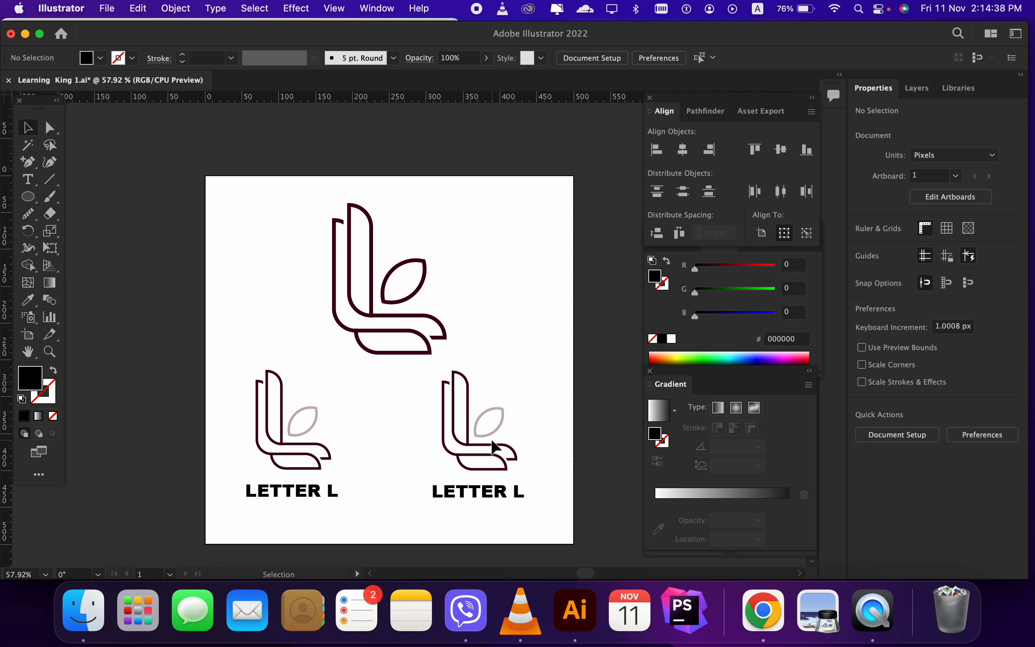
Set the opacity of the leaf in the lower-right logo copy to 100%
double_click(494, 430)
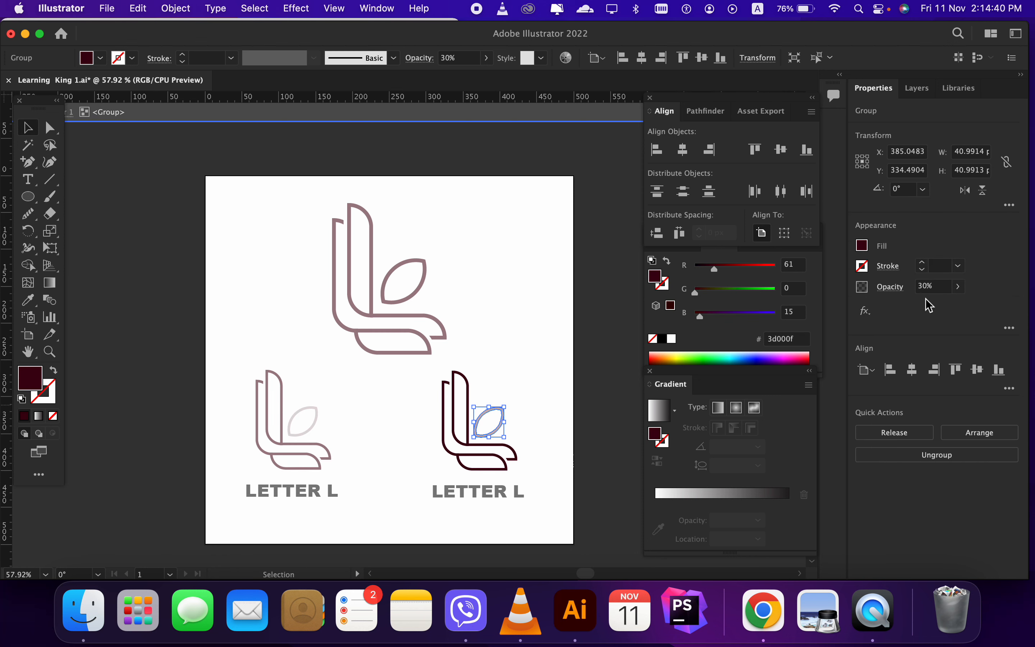
drag(923, 291, 916, 289)
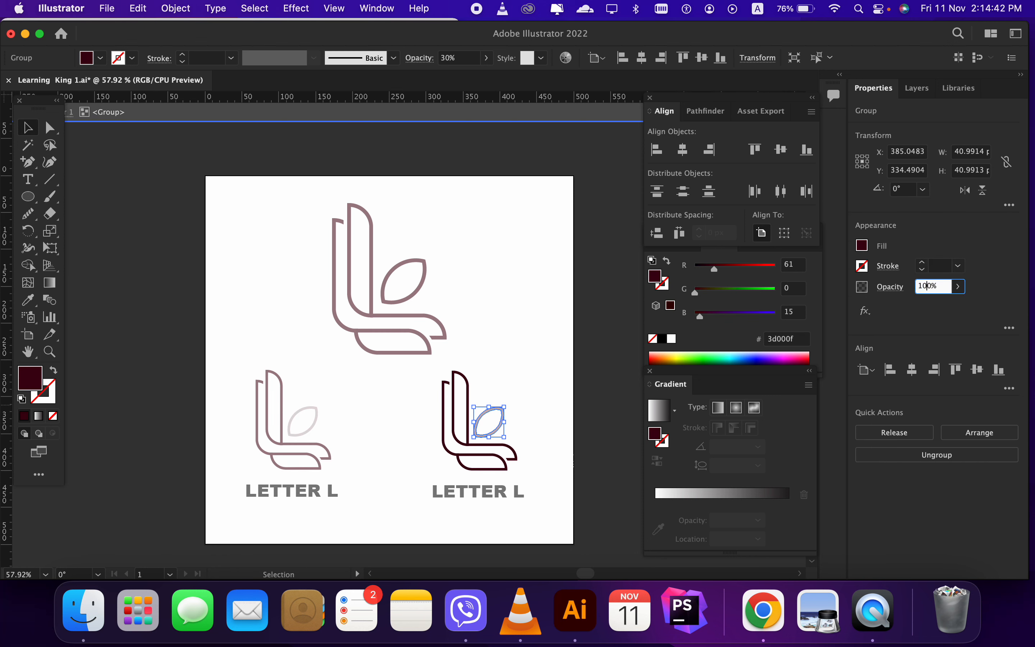
text(10)
key(Return)
key(Escape)
Set the rear L outline and the bottom curved piece of the lower-right logo copy to 30% opacity
click(481, 470)
double_click(506, 471)
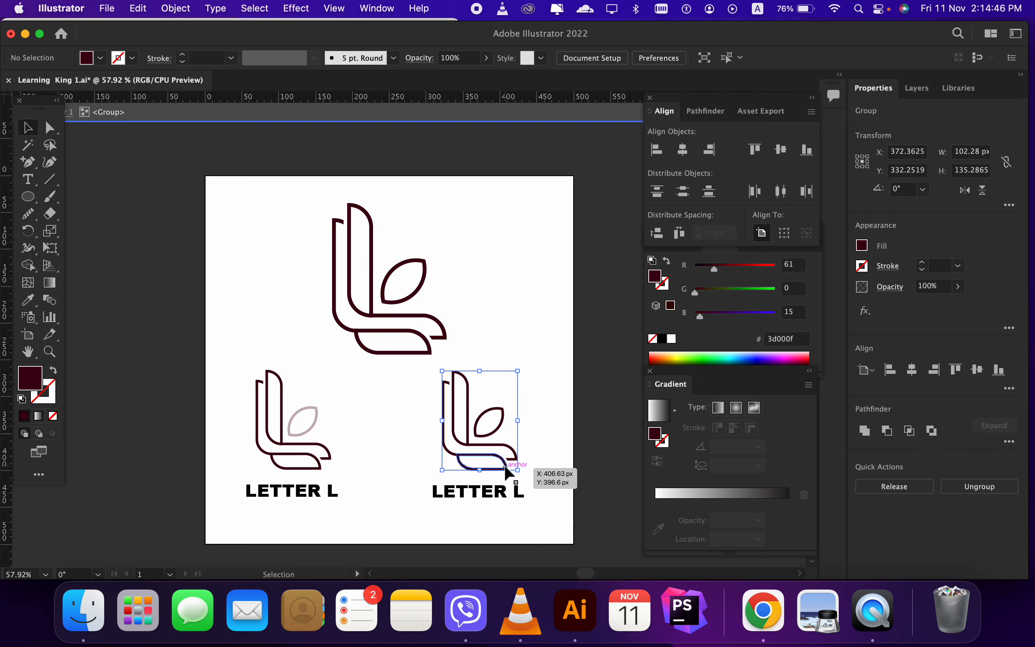
click(476, 463)
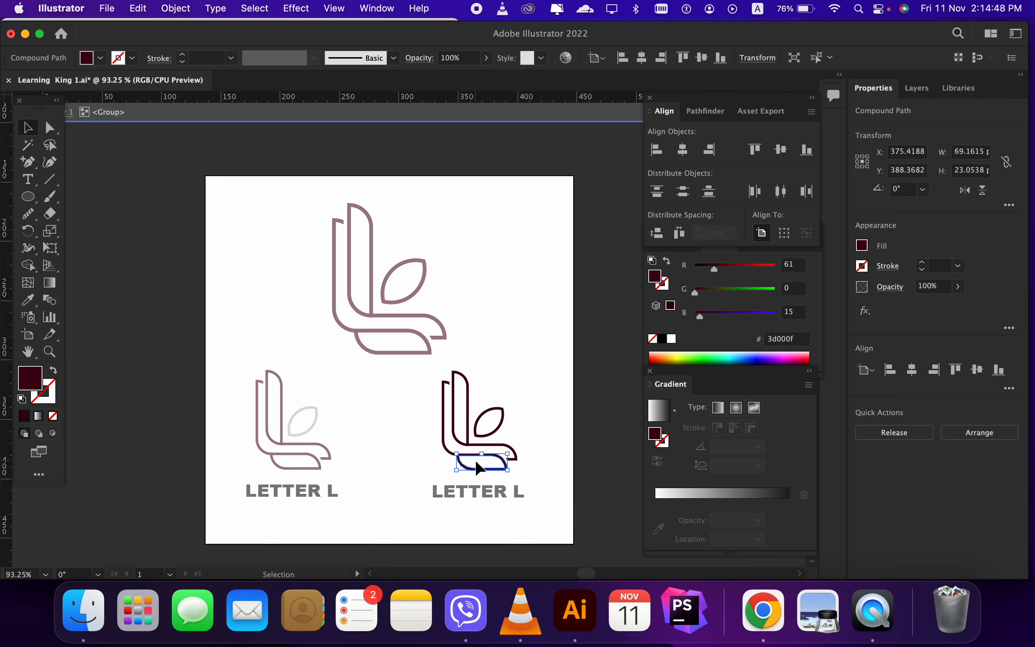
scroll(475, 458, up, 3)
shift+click(432, 451)
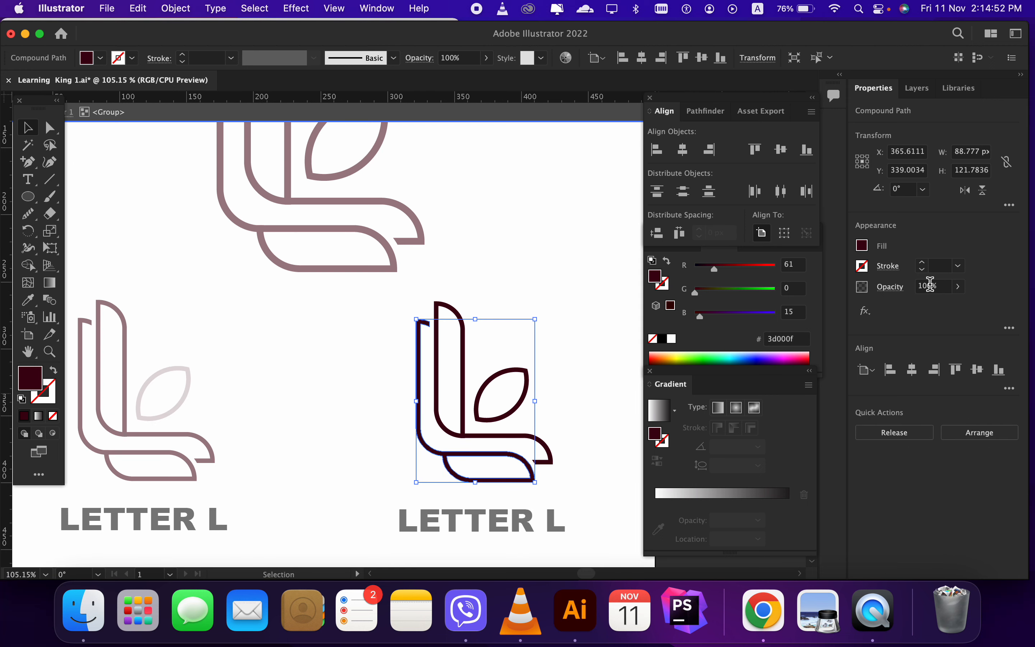
drag(929, 284, 918, 285)
text(3)
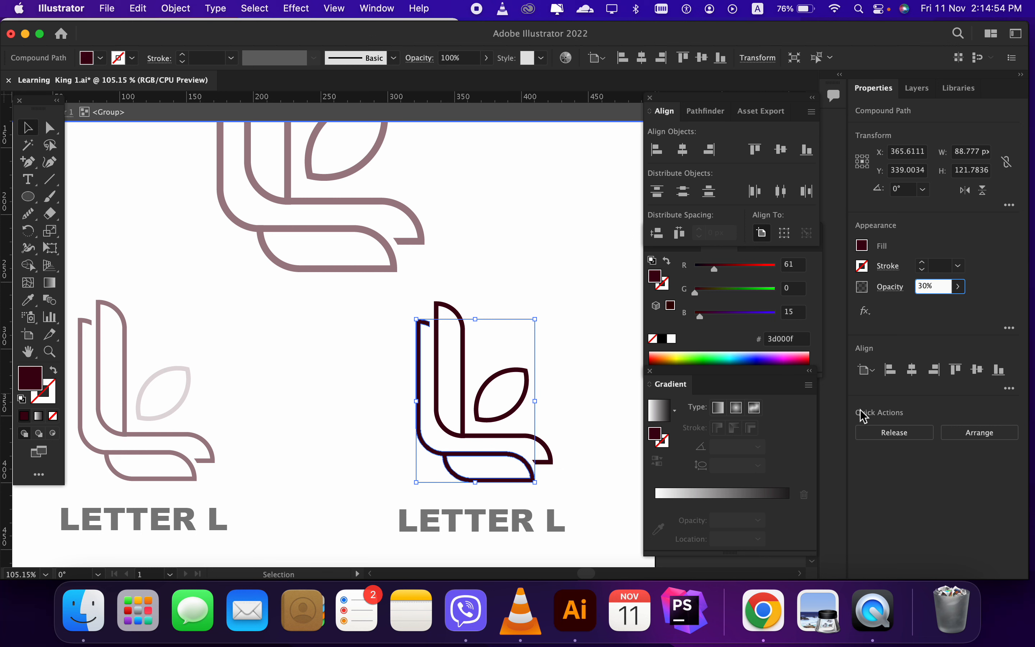
key(Return)
key(Escape)
click(587, 381)
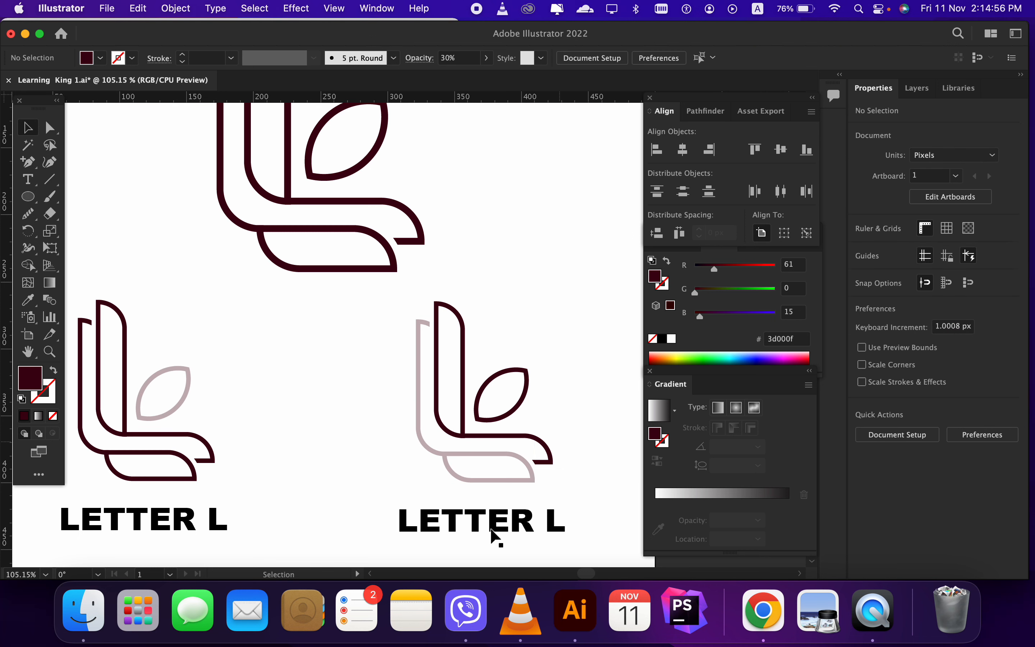
Change the lower-right logo's caption to "LETTER K"
click(535, 527)
double_click(543, 525)
double_click(556, 522)
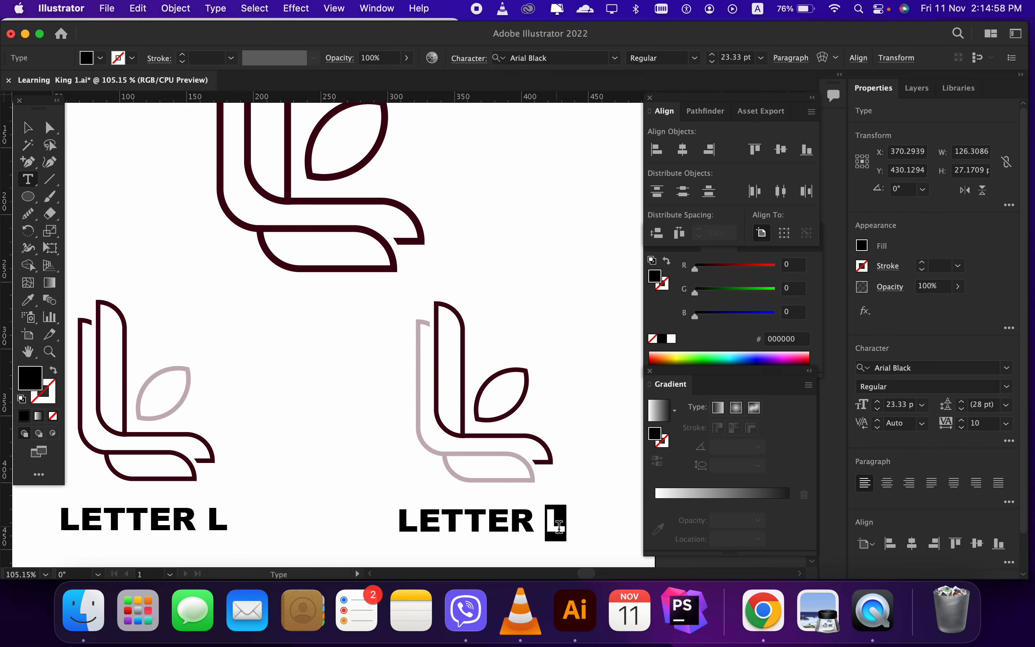
text(K)
key(Escape)
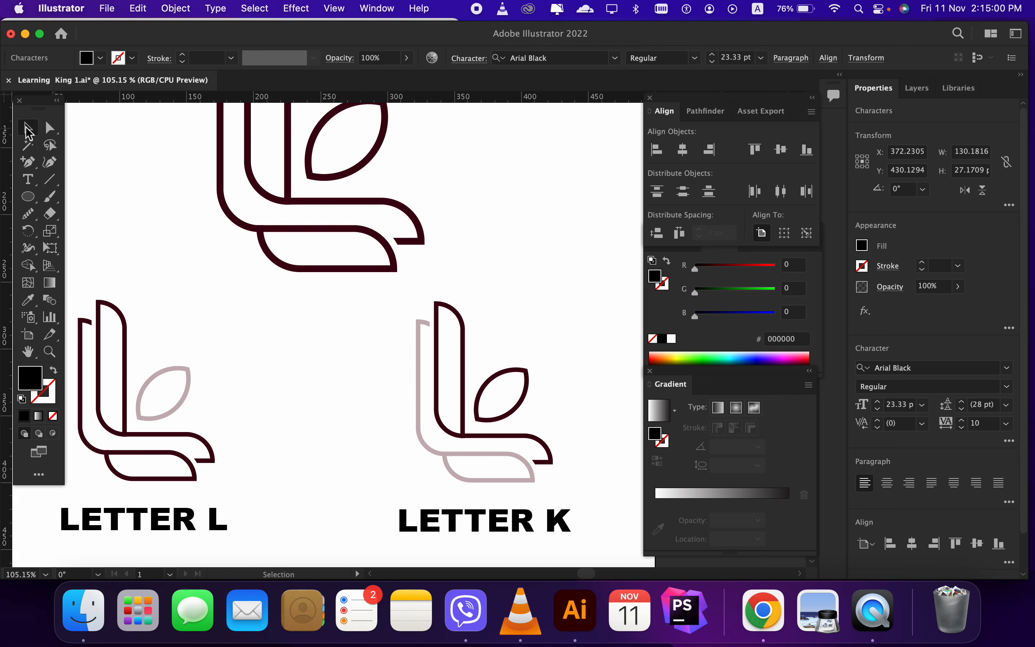
click(355, 395)
scroll(378, 389, down, 3)
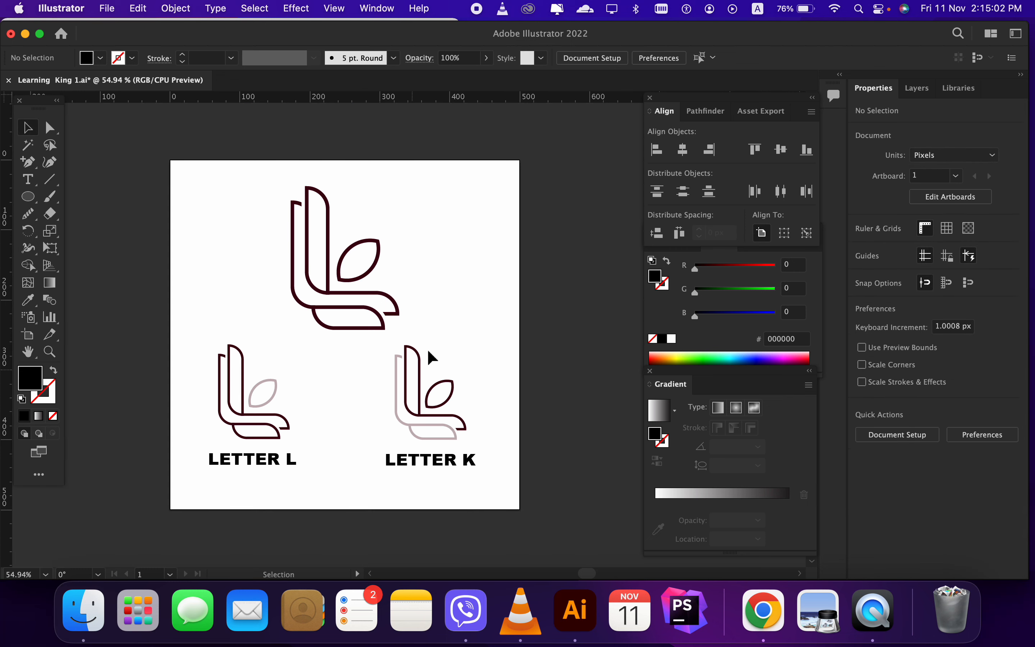